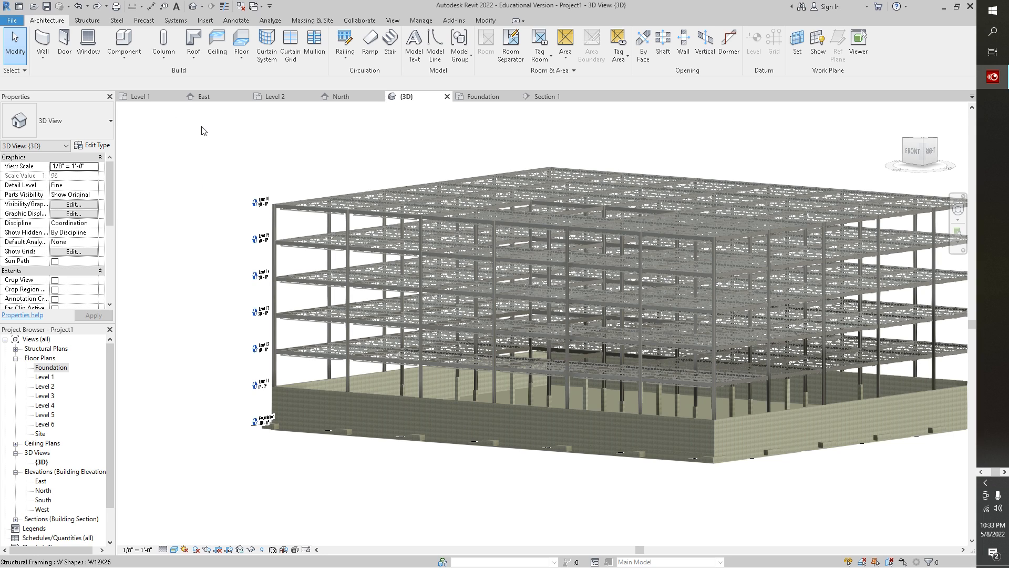
- Start an architectural wall on the Level 1 floor plan using the Exterior Glazing curtain wall type
click(135, 99)
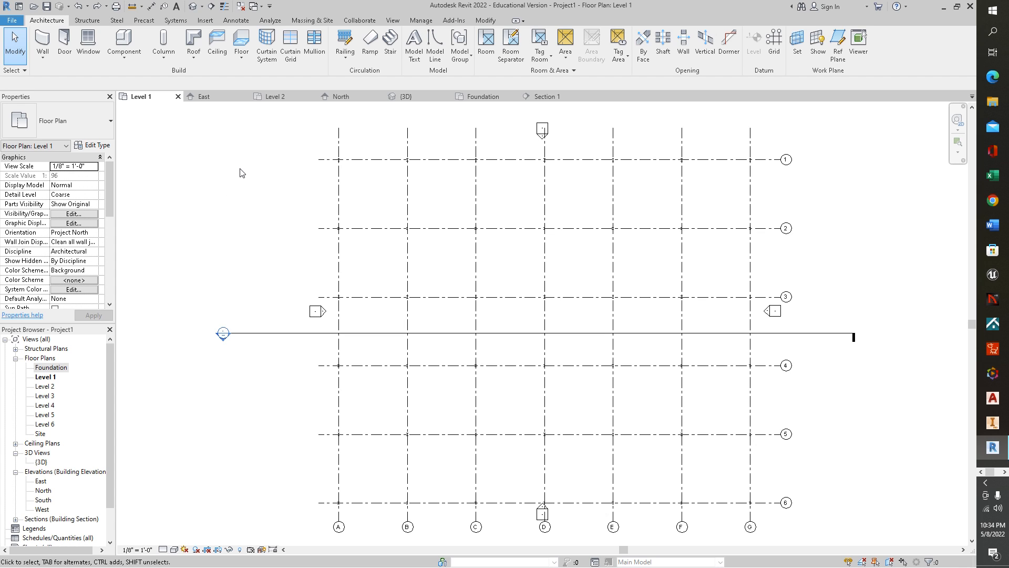
click(44, 60)
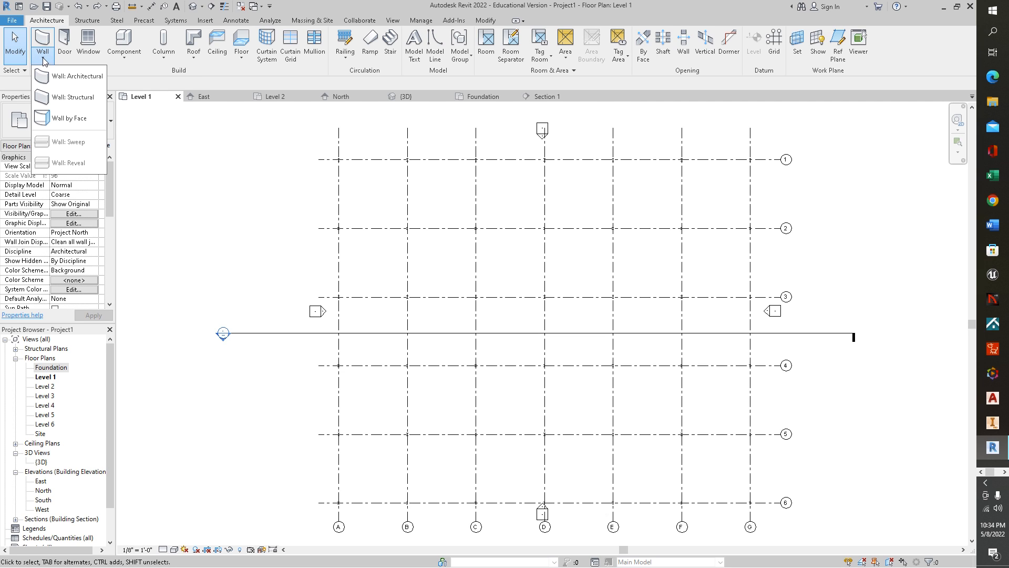
click(76, 76)
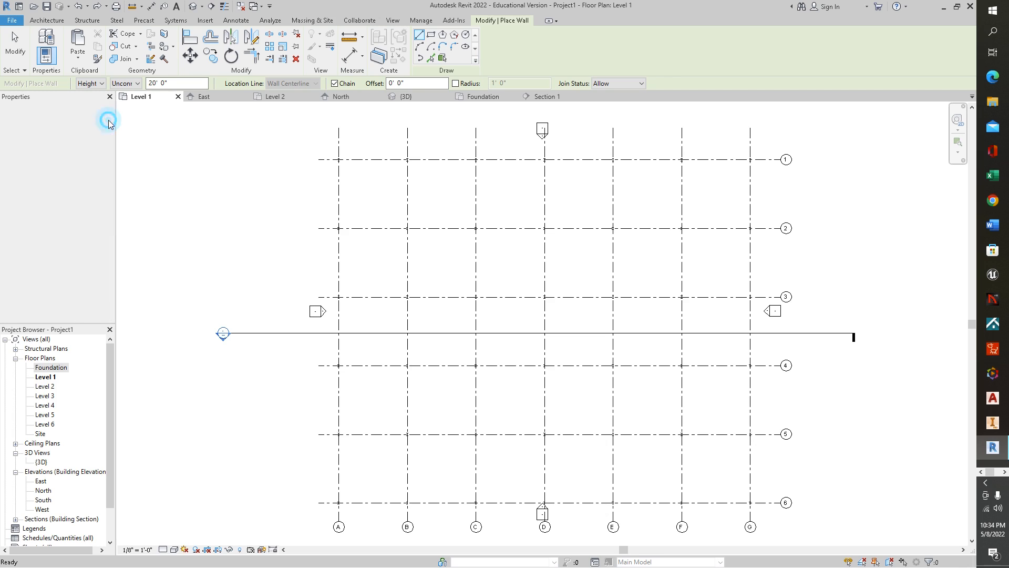
click(63, 121)
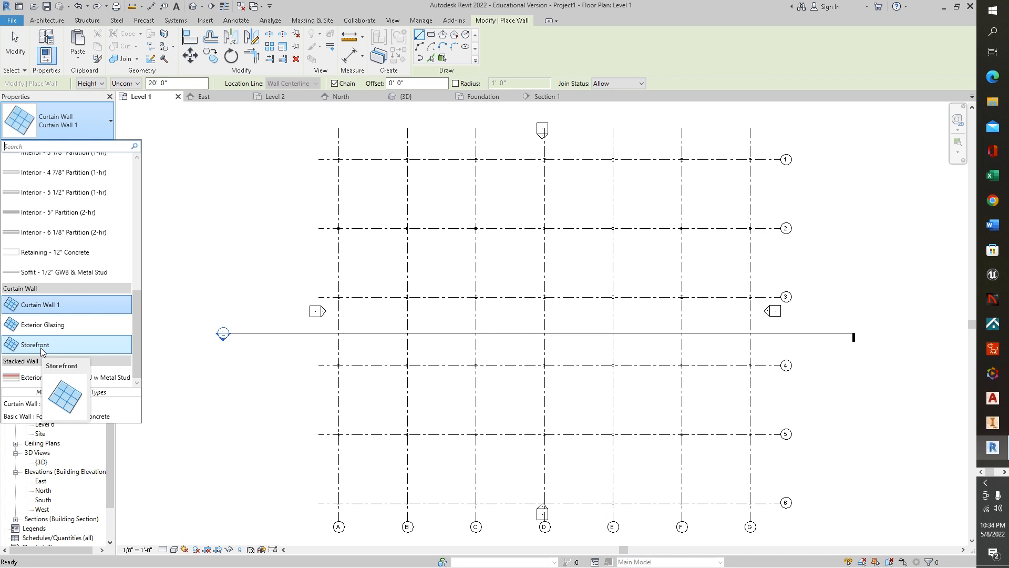
click(58, 325)
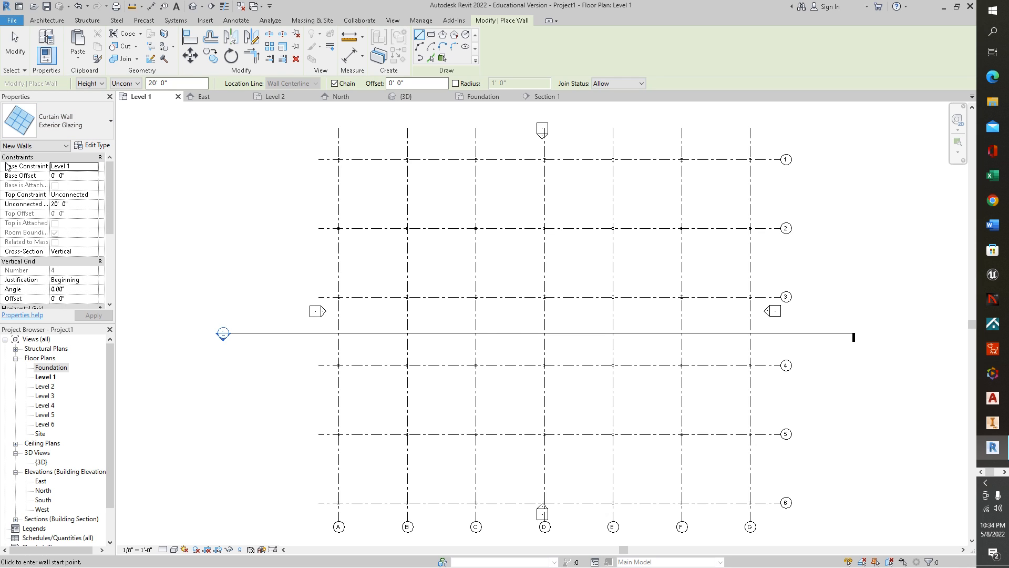
- Set the new wall's top constraint to Up to level: Level 6 and apply it
click(95, 196)
drag(122, 222, 123, 243)
click(73, 244)
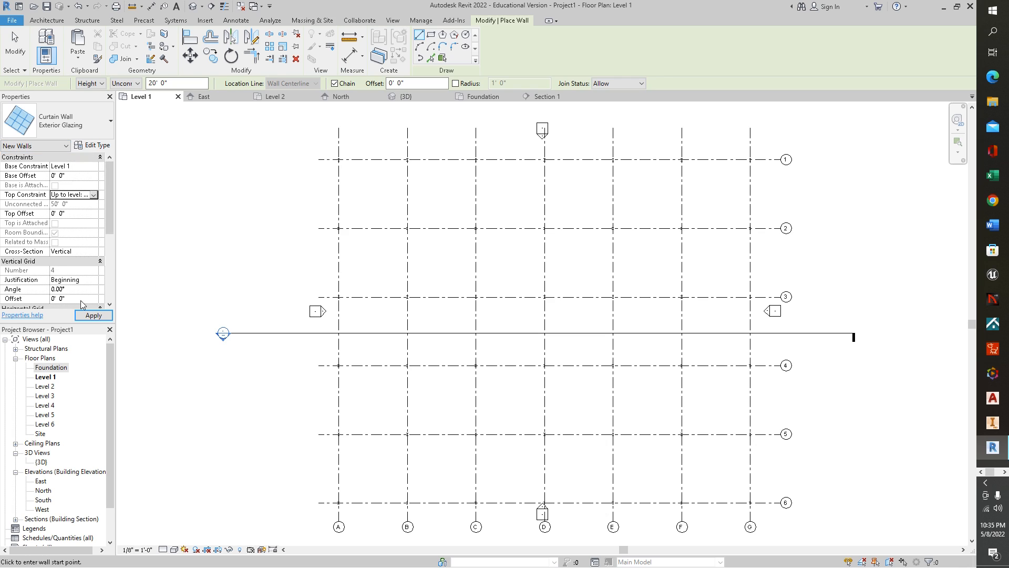
click(93, 315)
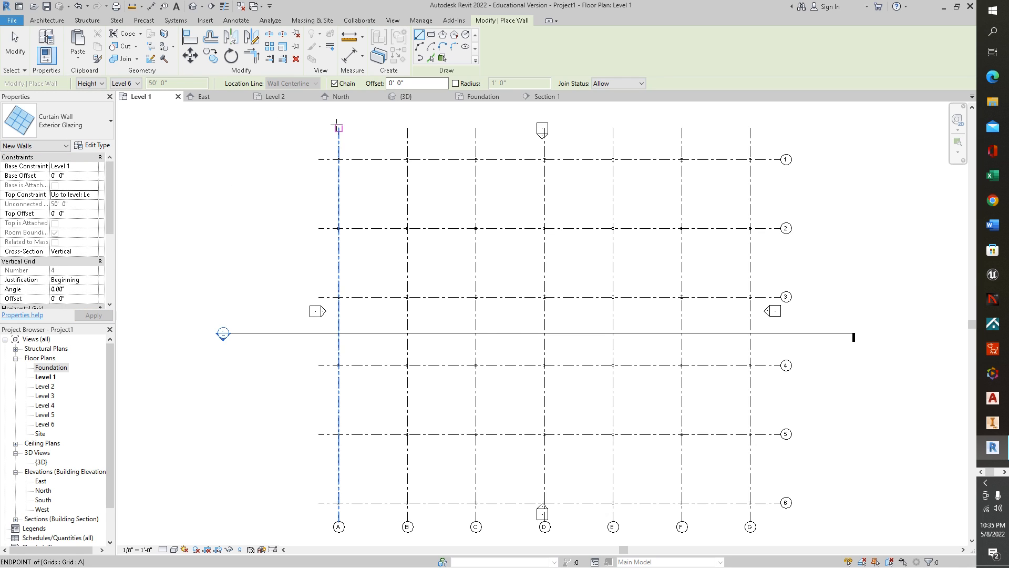
- Draw a rectangular curtain wall with a 0' 3" offset from grid intersection A-1 to G-6, and check it in the 3D view
click(403, 83)
drag(403, 84, 399, 84)
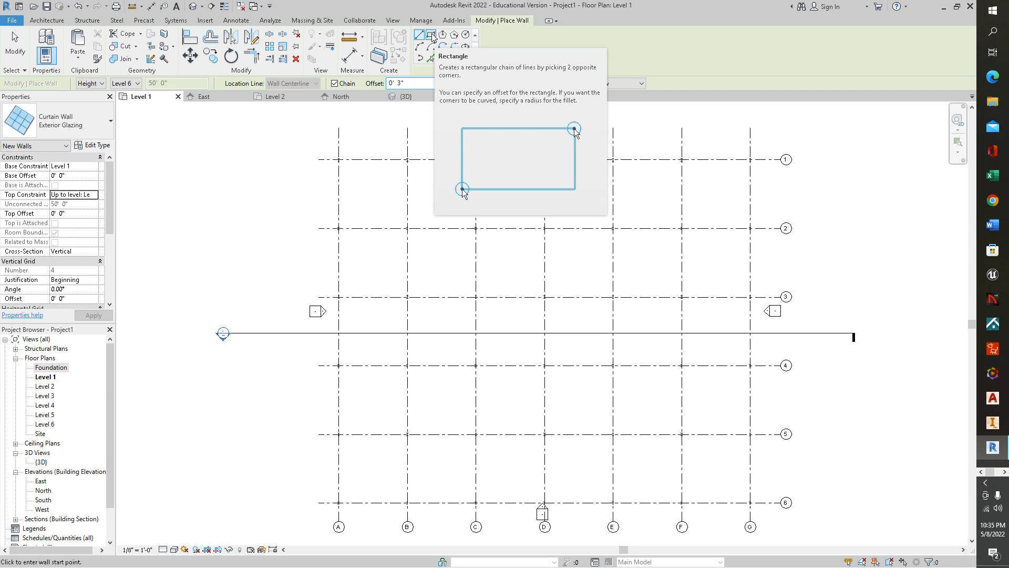
click(431, 36)
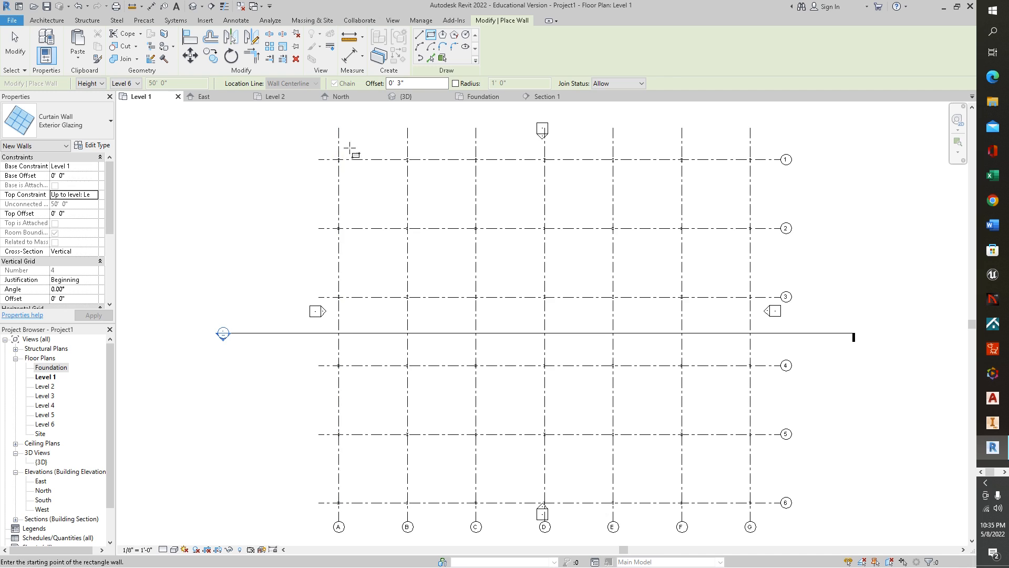
click(337, 159)
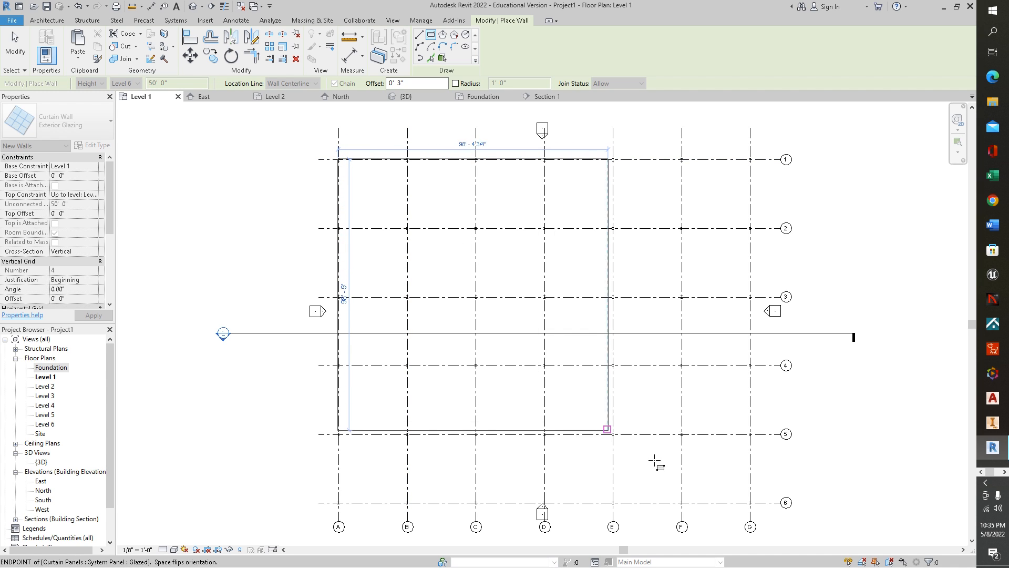
click(750, 502)
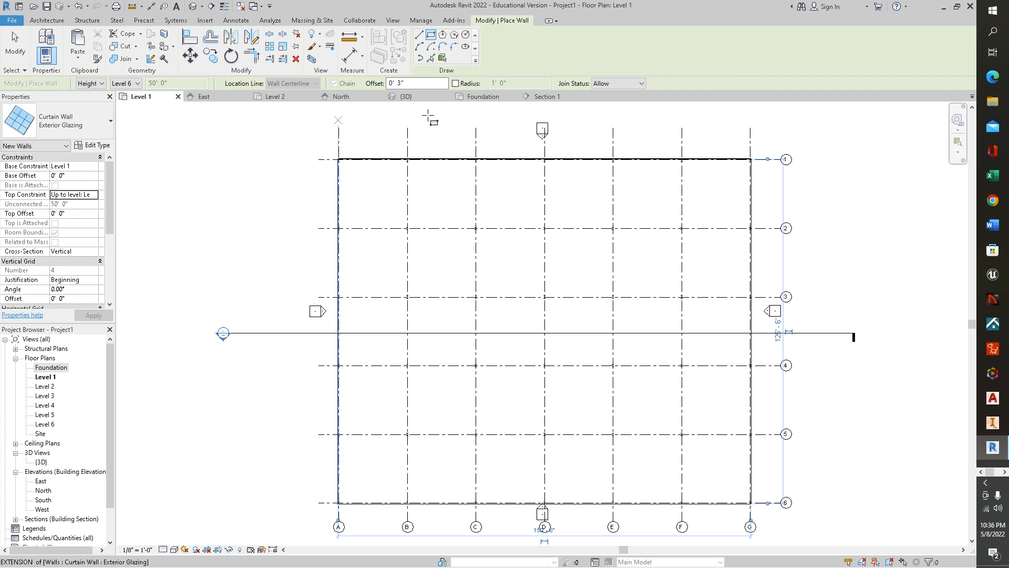
click(412, 94)
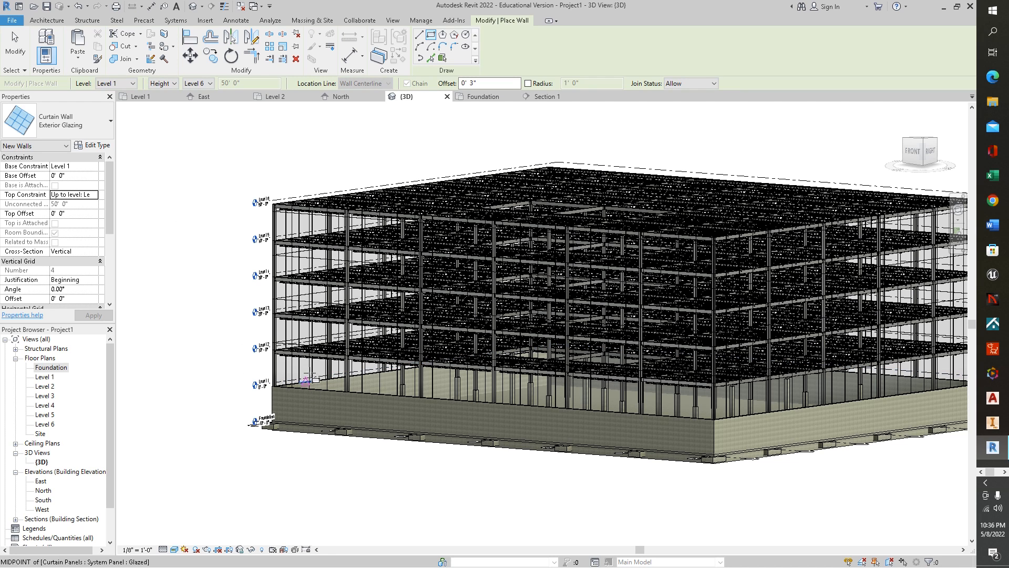
scroll(234, 333, up, 3)
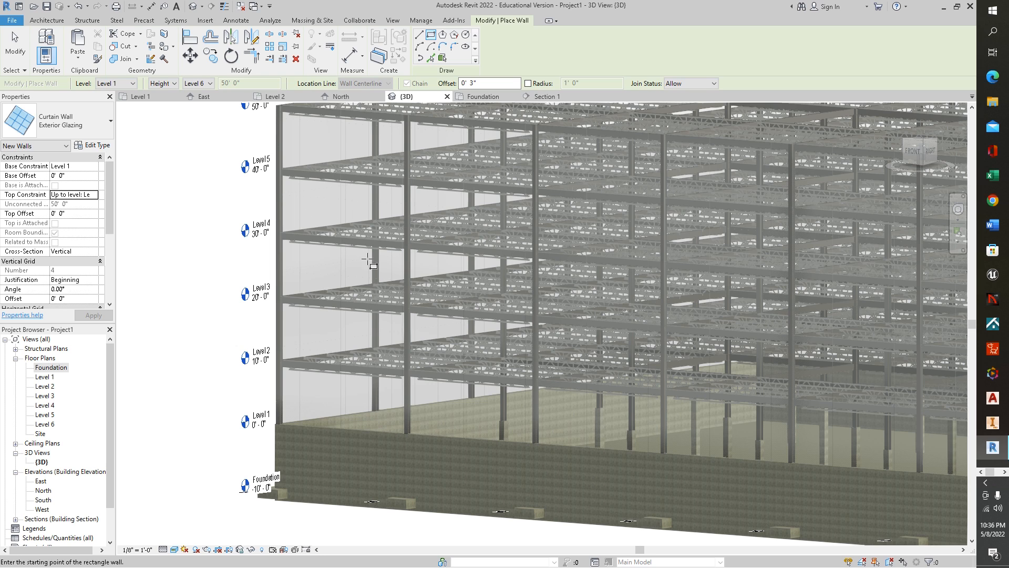
shift+middle_drag(220, 313, 219, 398)
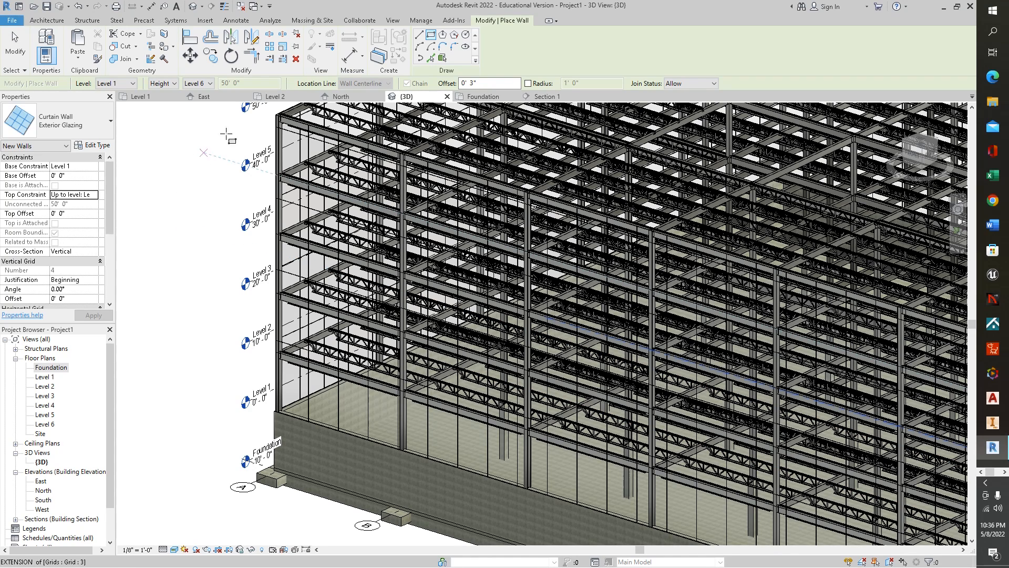
- Start an architectural floor on the Level 1 floor plan using the Generic - 12" type
click(145, 97)
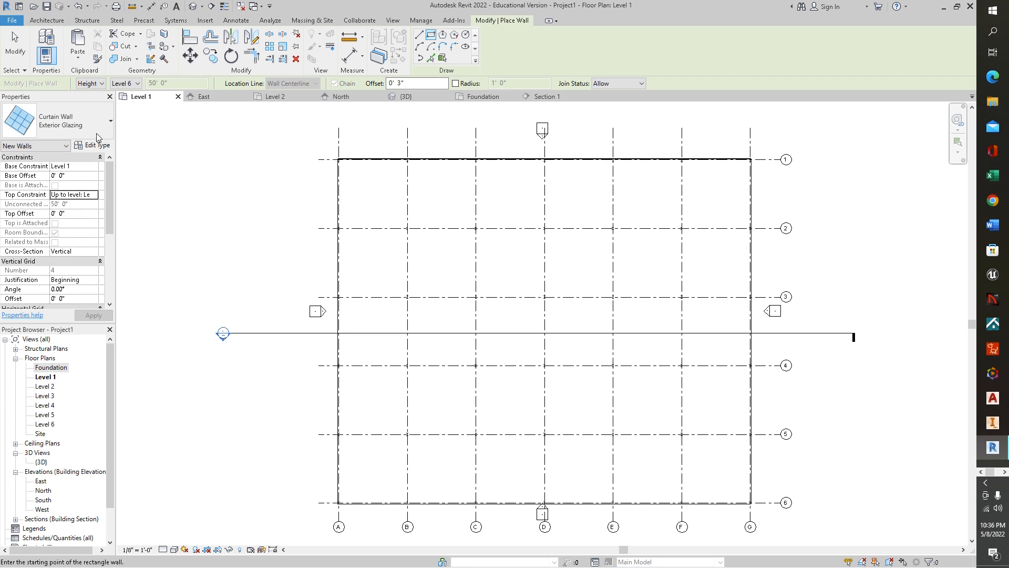
click(47, 23)
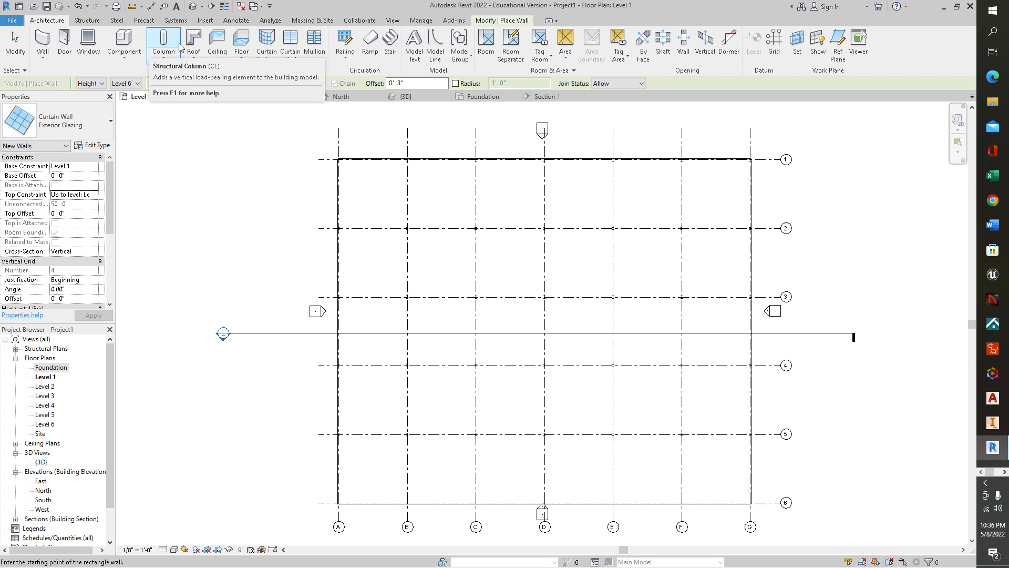
click(243, 61)
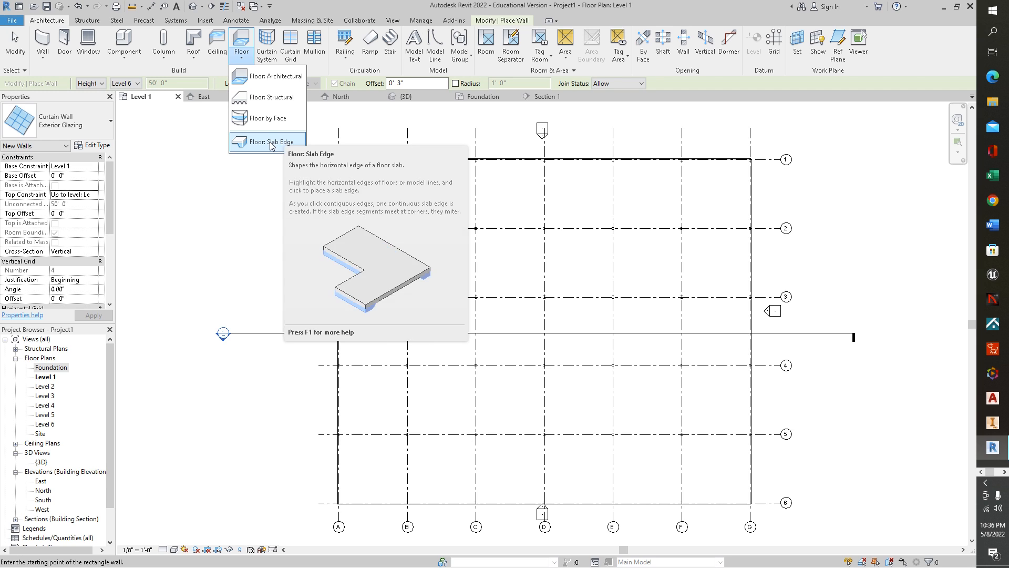
click(264, 79)
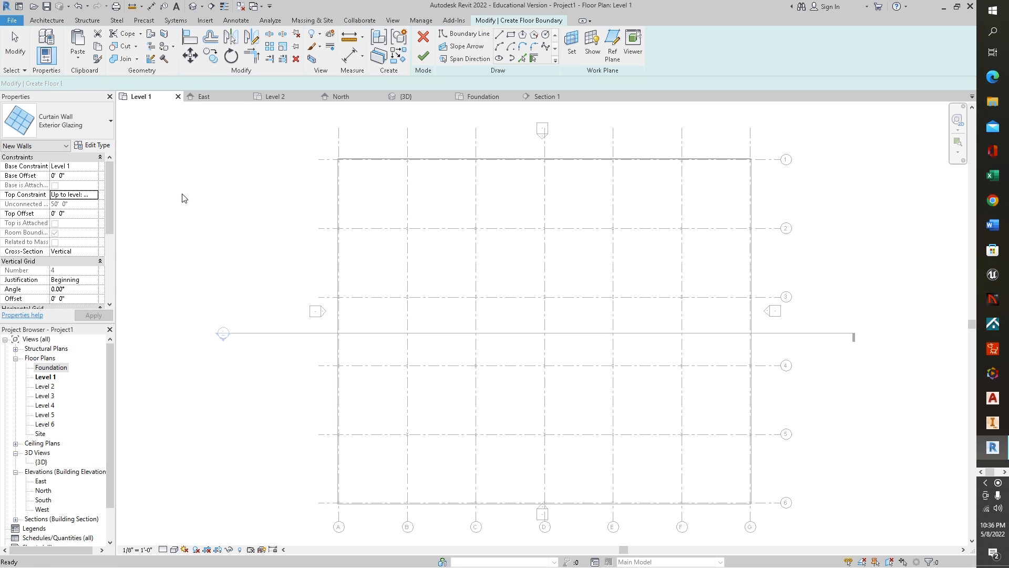
click(111, 123)
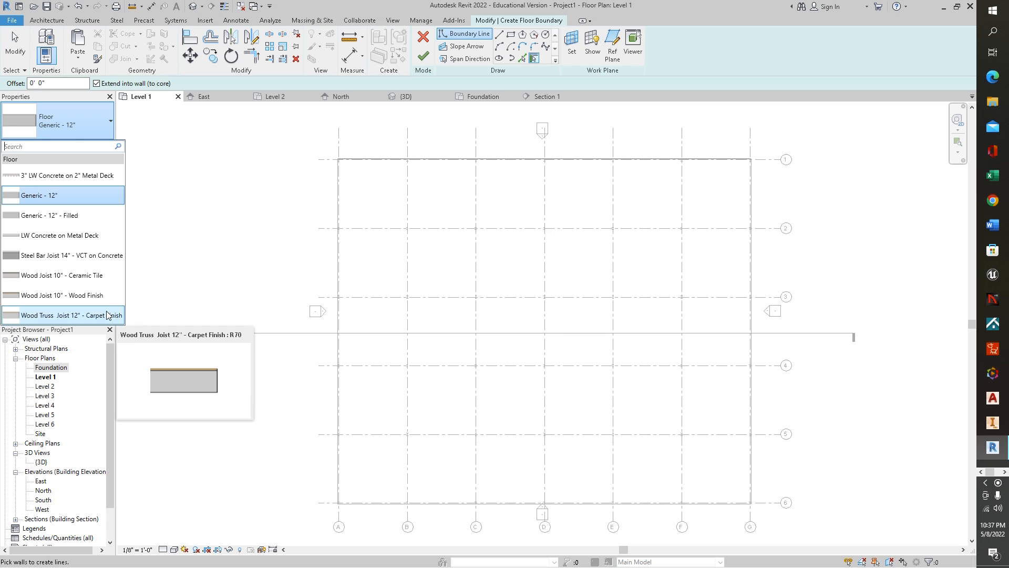
click(68, 199)
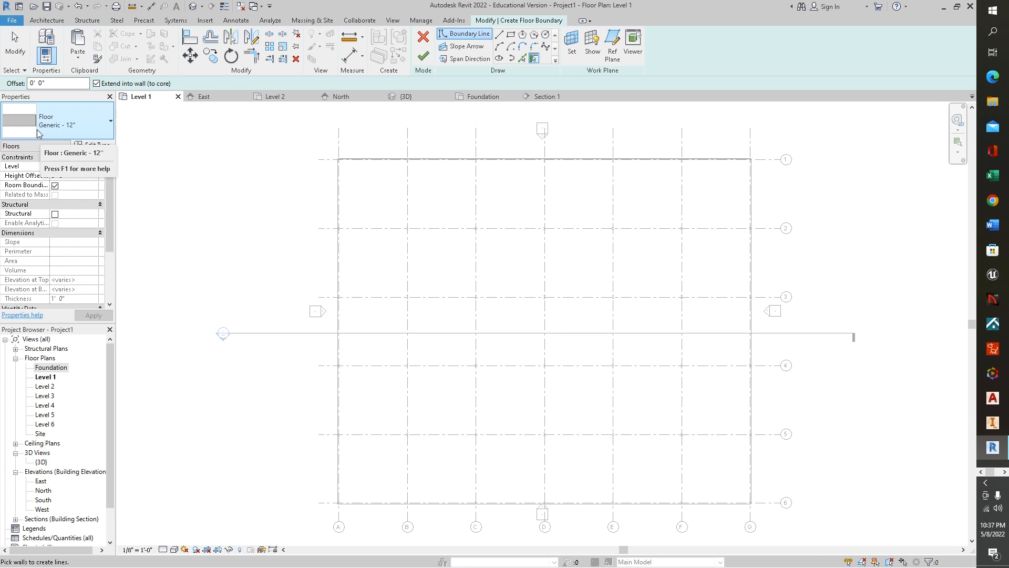
- Duplicate the Generic - 12" floor type and name the copy Generic - 12" Hardwood
click(92, 145)
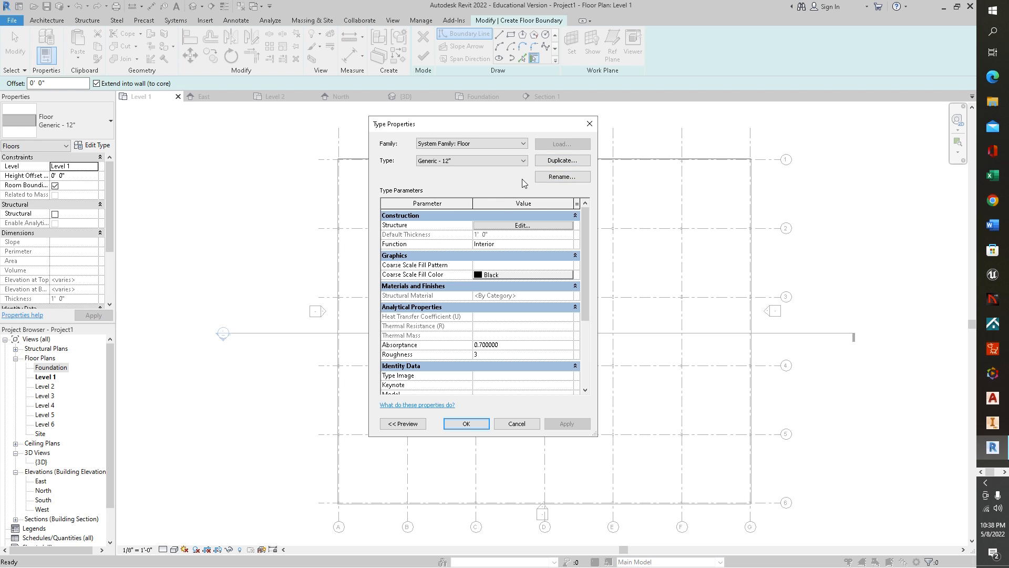
click(562, 161)
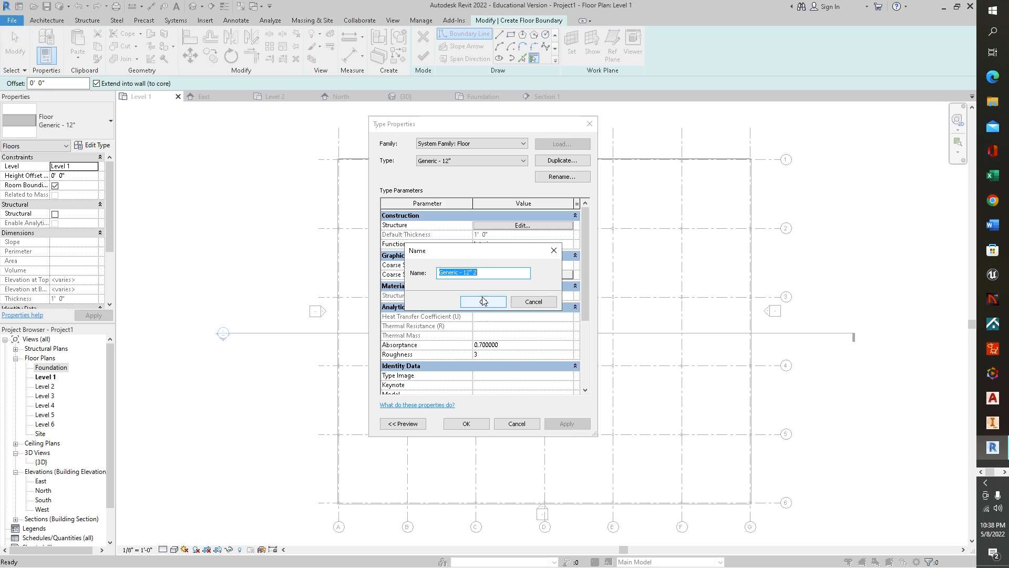
double_click(475, 272)
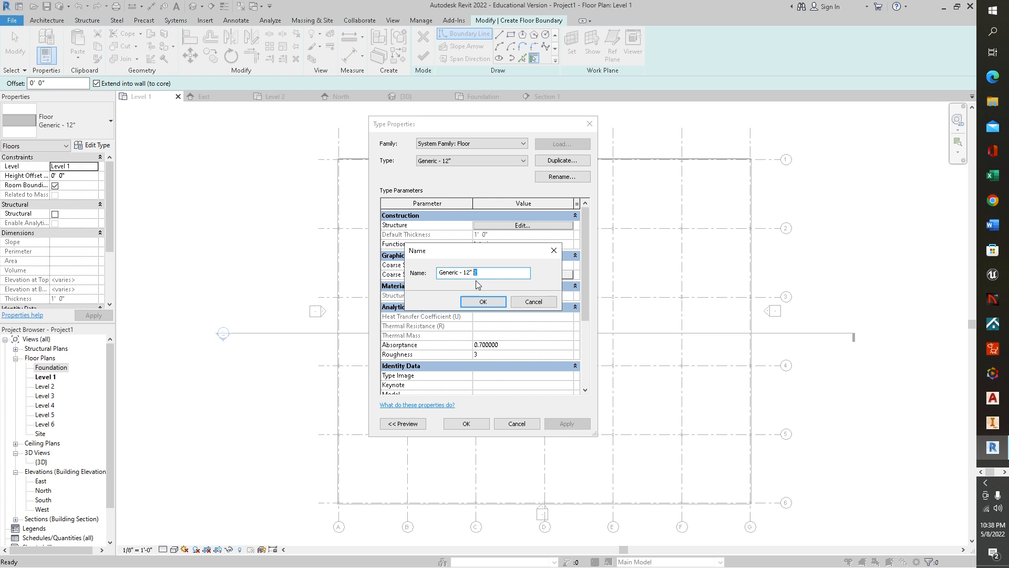
text(Hardwood)
click(490, 303)
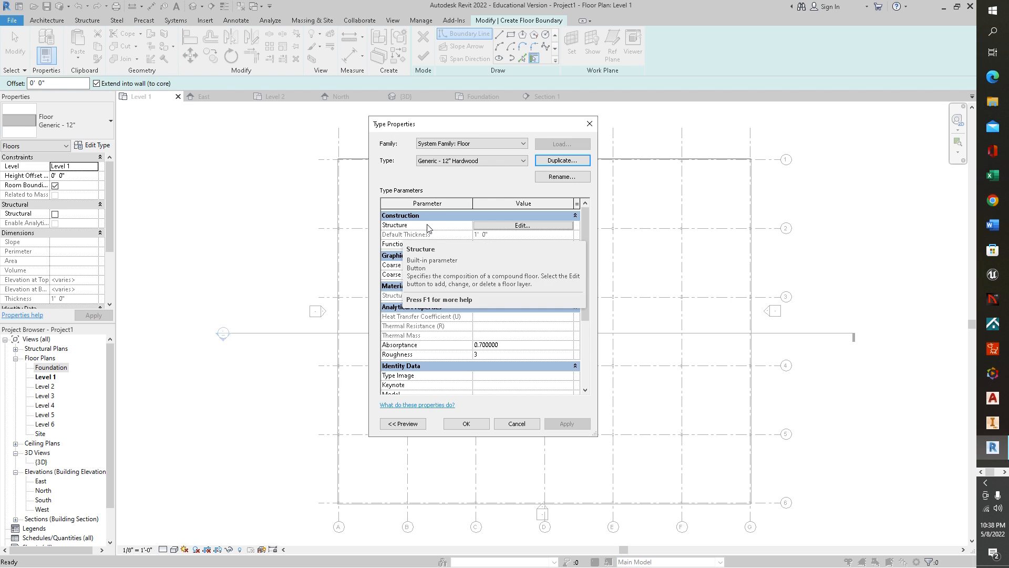
- Insert a layer in the floor type's structure and move it directly above the existing structural layer
click(522, 225)
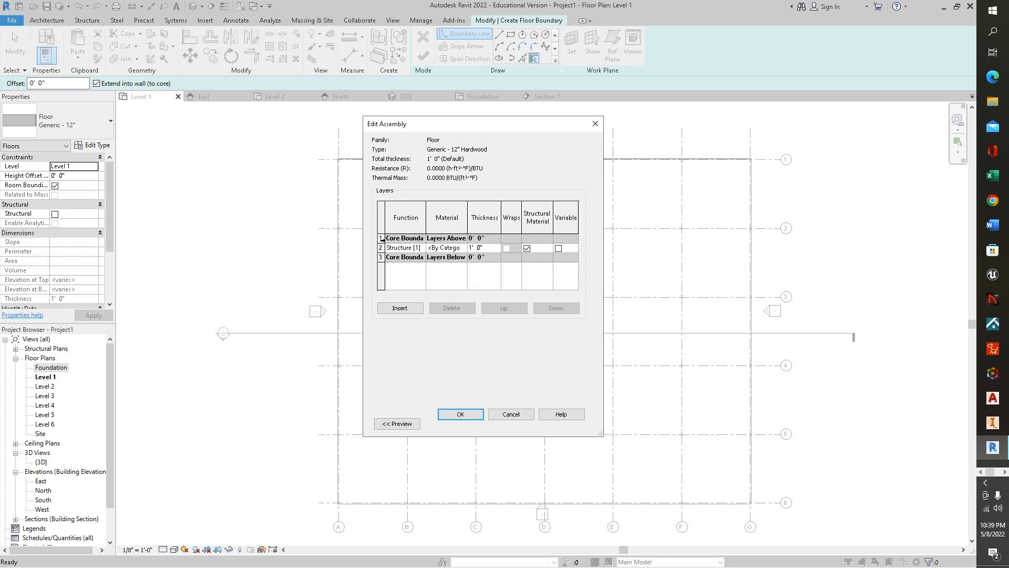
click(398, 308)
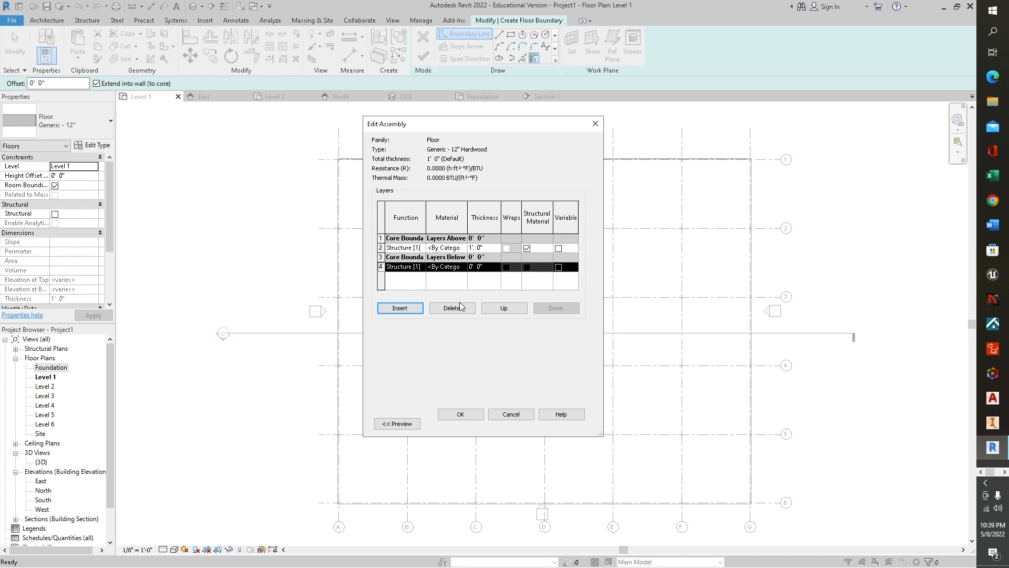
click(505, 309)
click(505, 309)
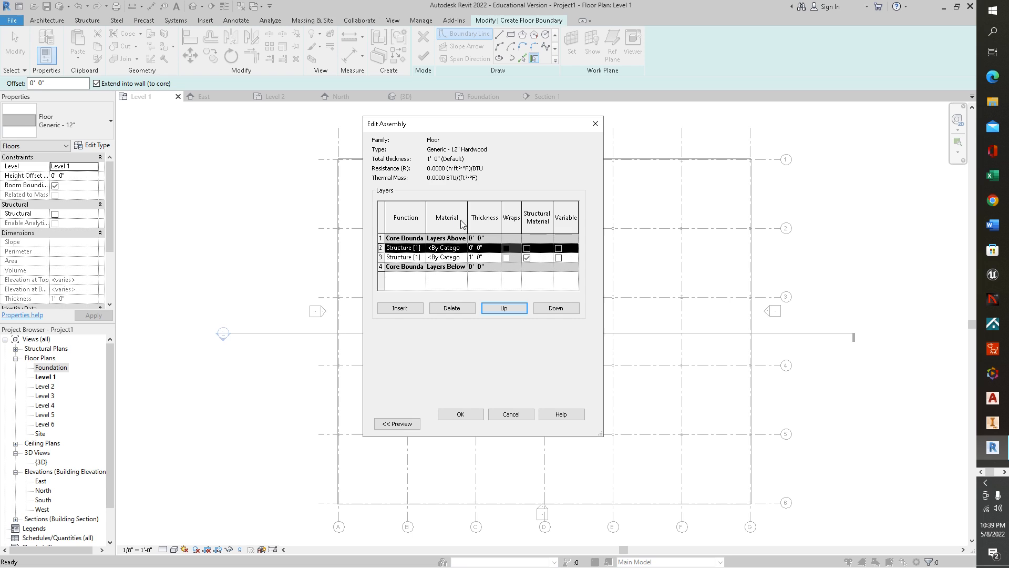
- Set the inserted layer's function to Finish 1 [4]
click(419, 250)
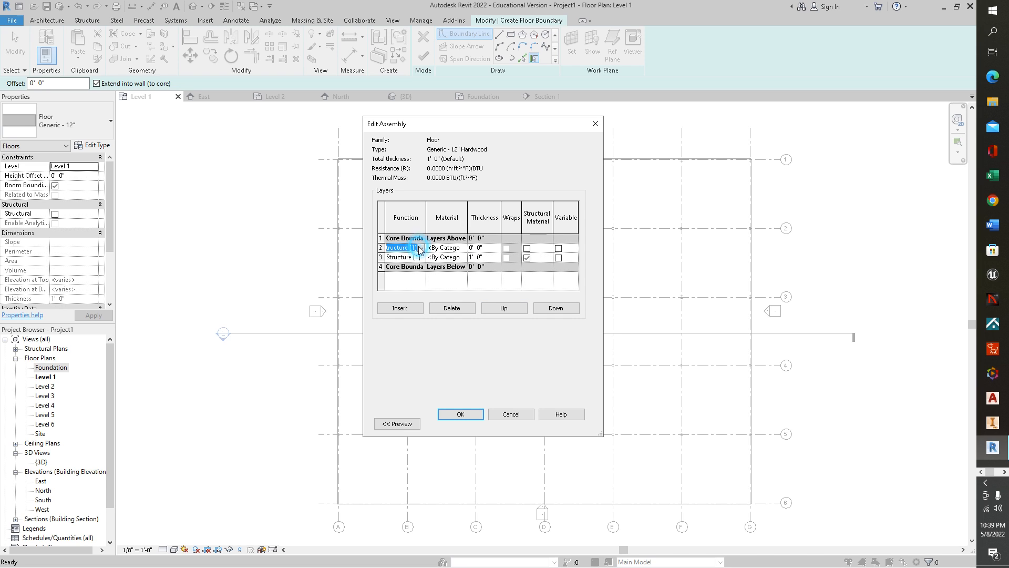
click(420, 248)
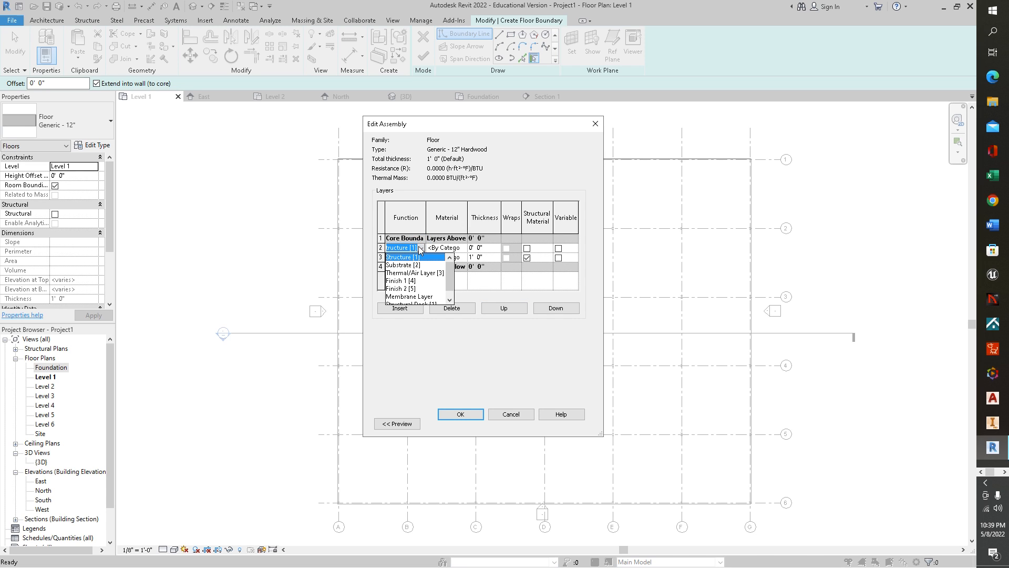
click(413, 281)
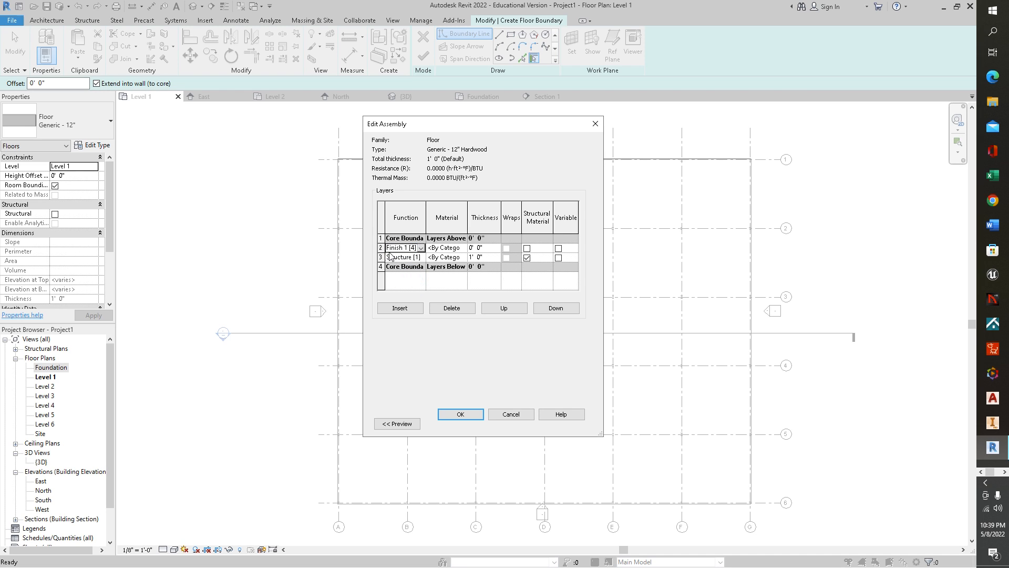
- Open the material selection for the Finish 1 [4] layer, search for wood and show the Wood category of the AEC Materials library
click(464, 250)
click(464, 248)
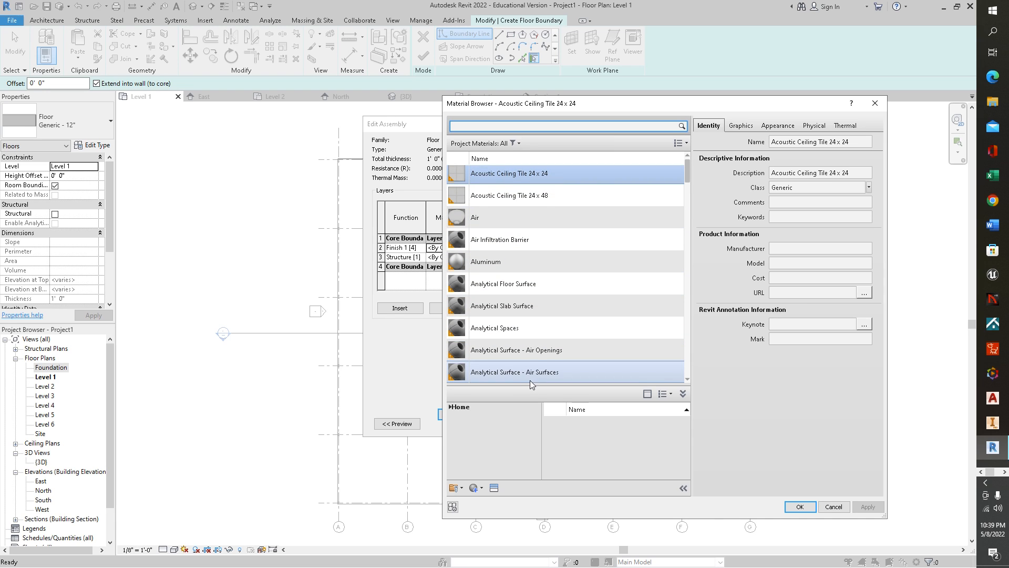
scroll(616, 191, up, 1)
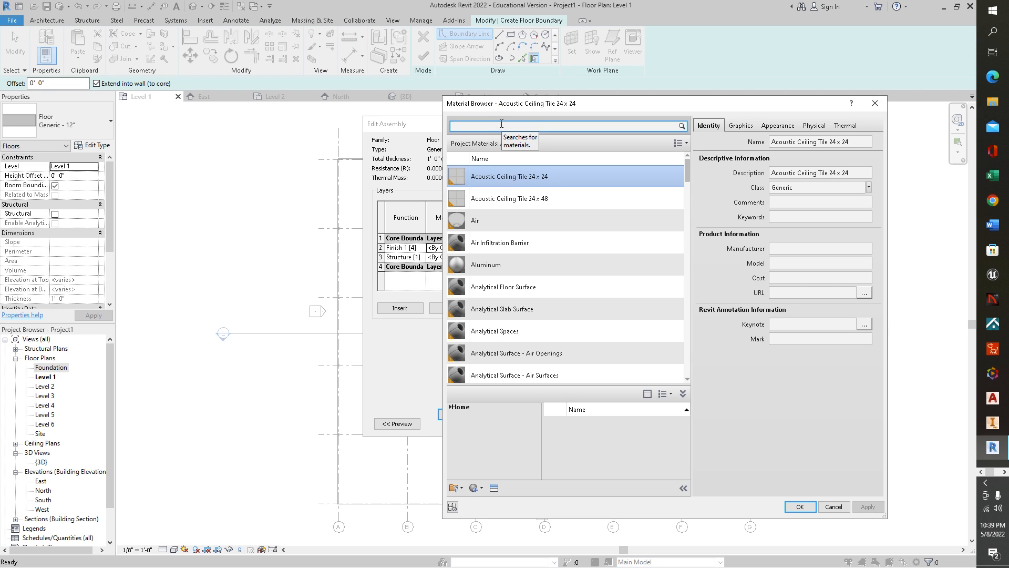
click(531, 128)
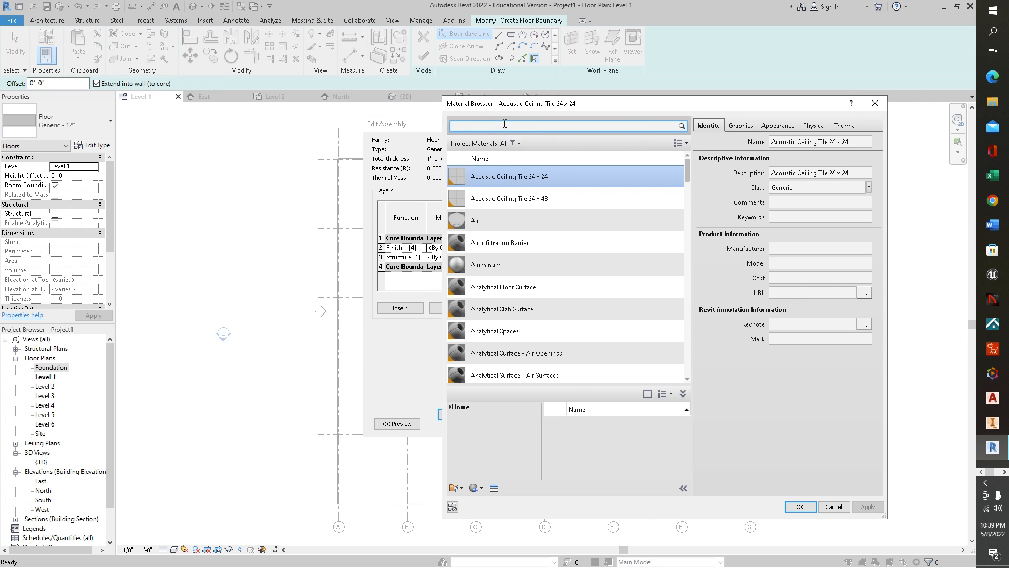
text(wood)
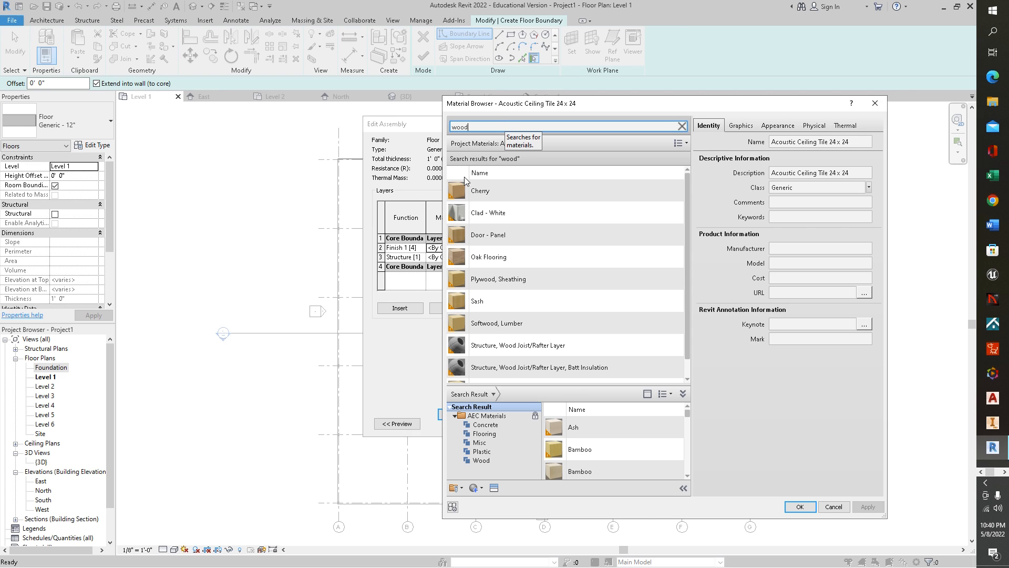
drag(687, 216, 689, 263)
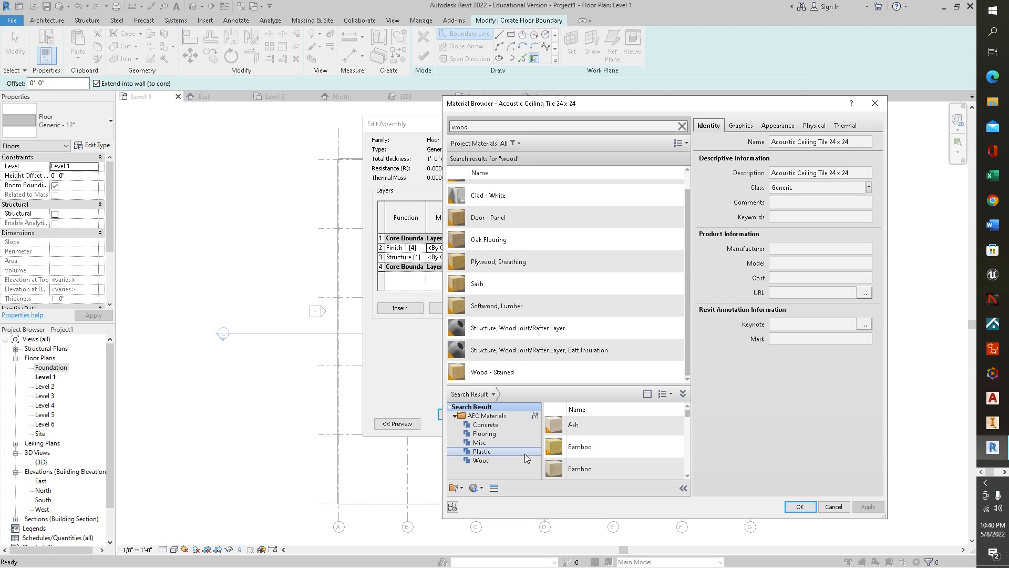
click(470, 437)
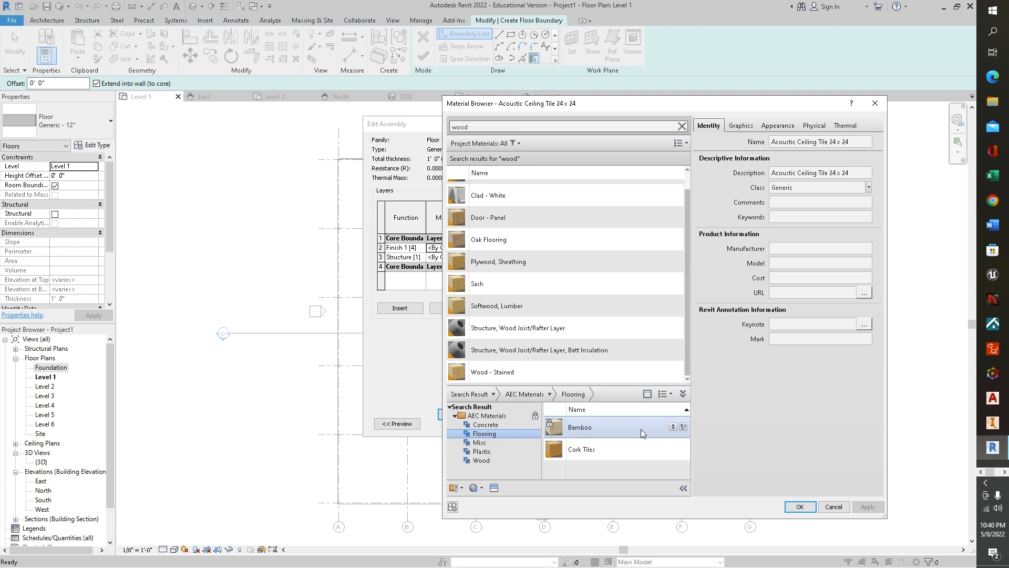
click(475, 461)
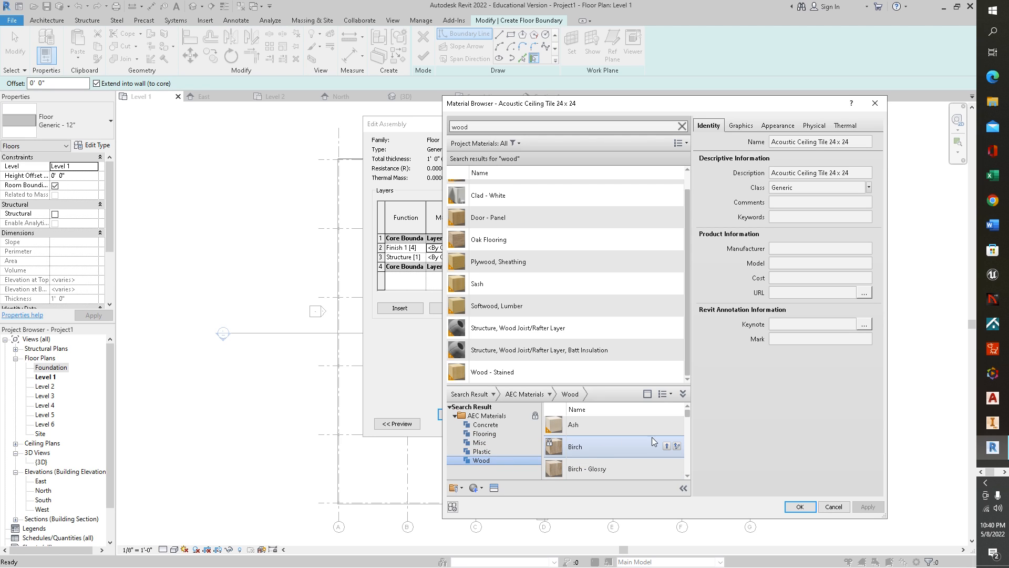
- Add Wood Flooring from the library to the project materials and assign it to the Finish 1 [4] layer
scroll(625, 439, down, 4)
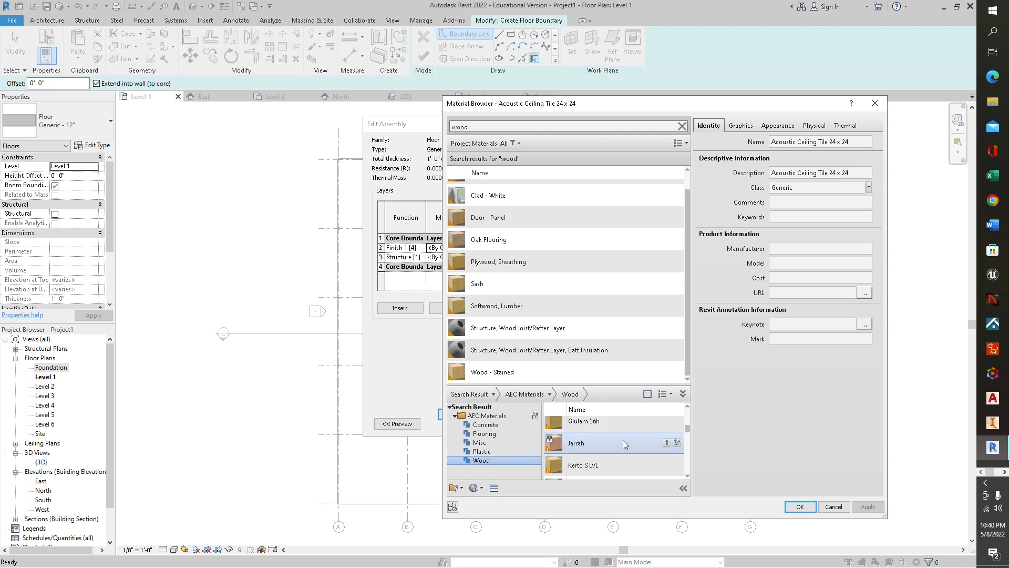
scroll(623, 440, down, 5)
scroll(623, 440, up, 3)
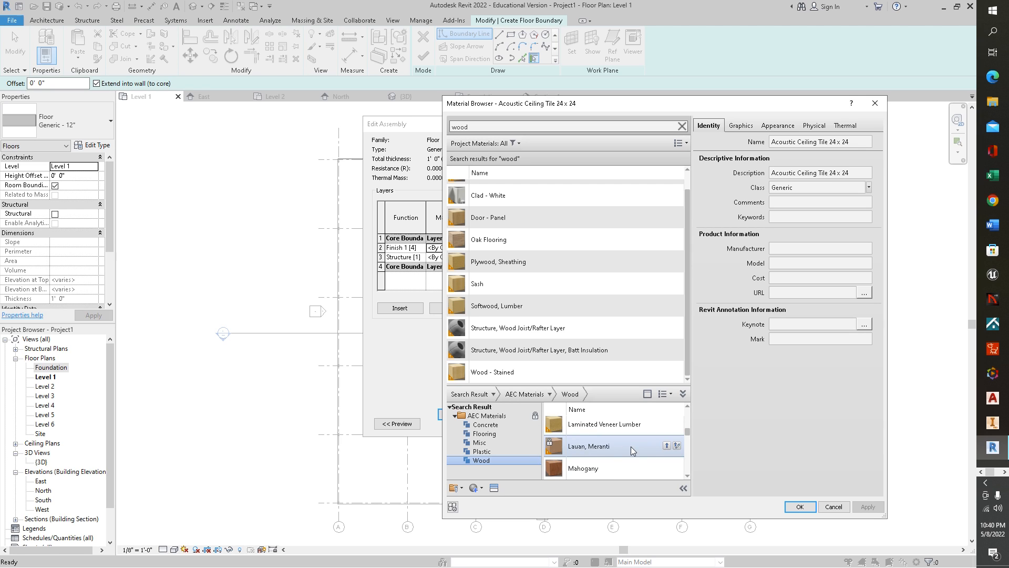
scroll(624, 451, down, 3)
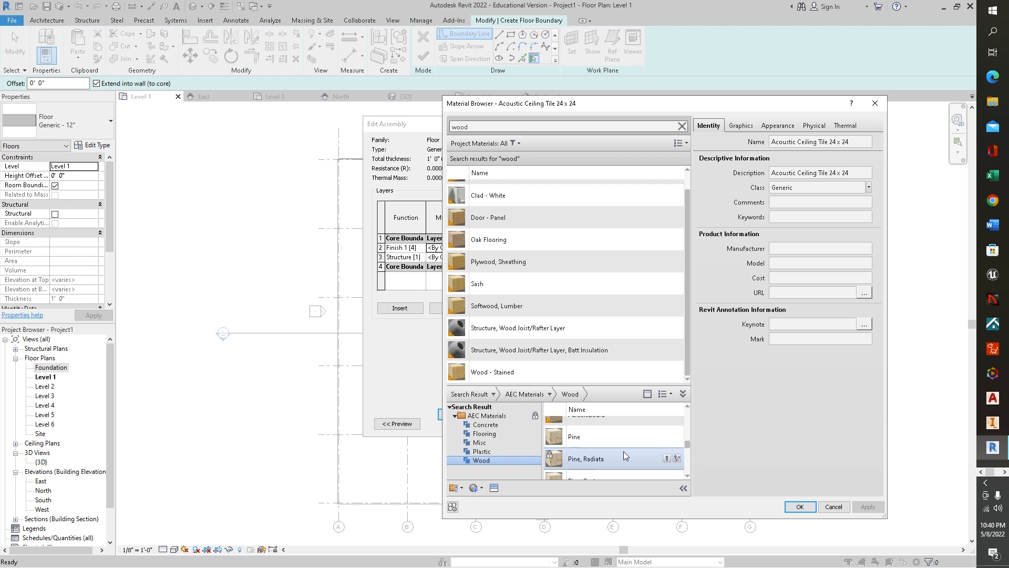
scroll(624, 451, down, 5)
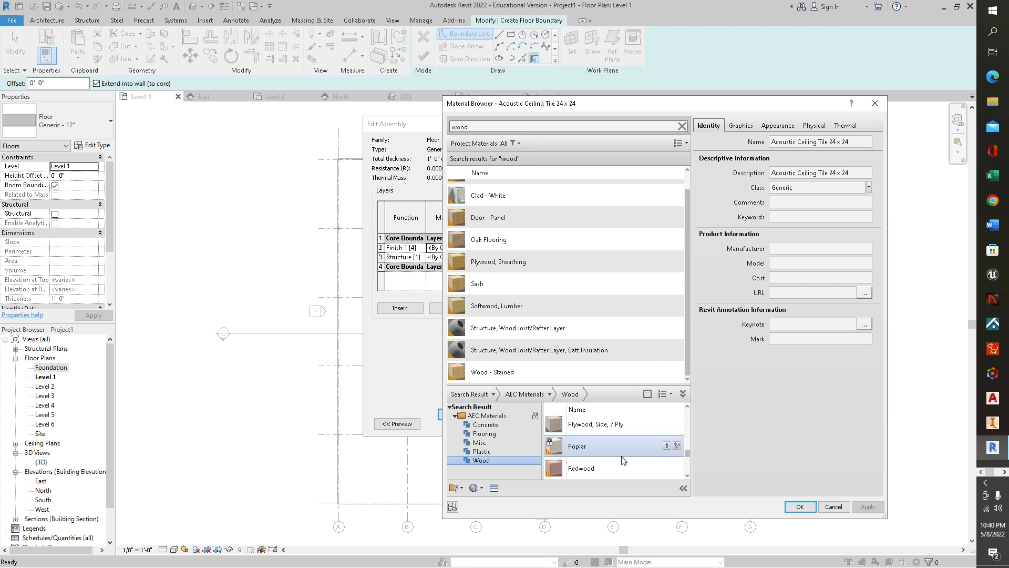
scroll(628, 444, down, 5)
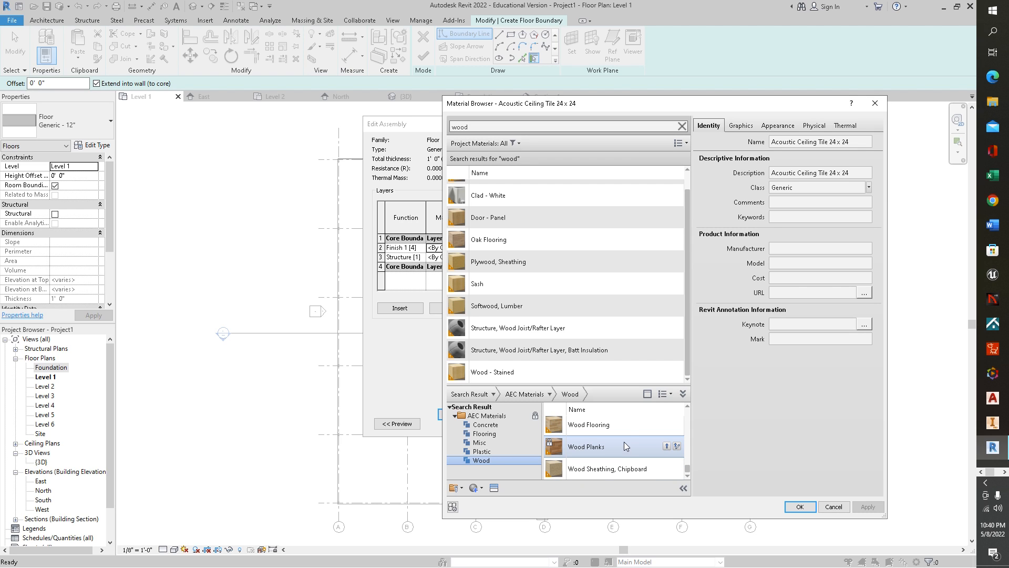
scroll(630, 429, up, 1)
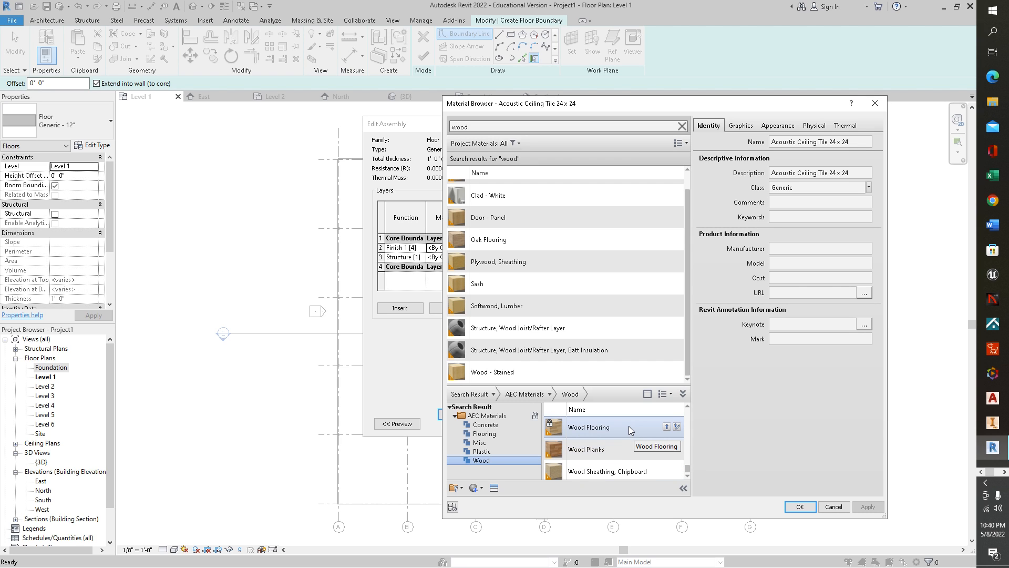
click(667, 427)
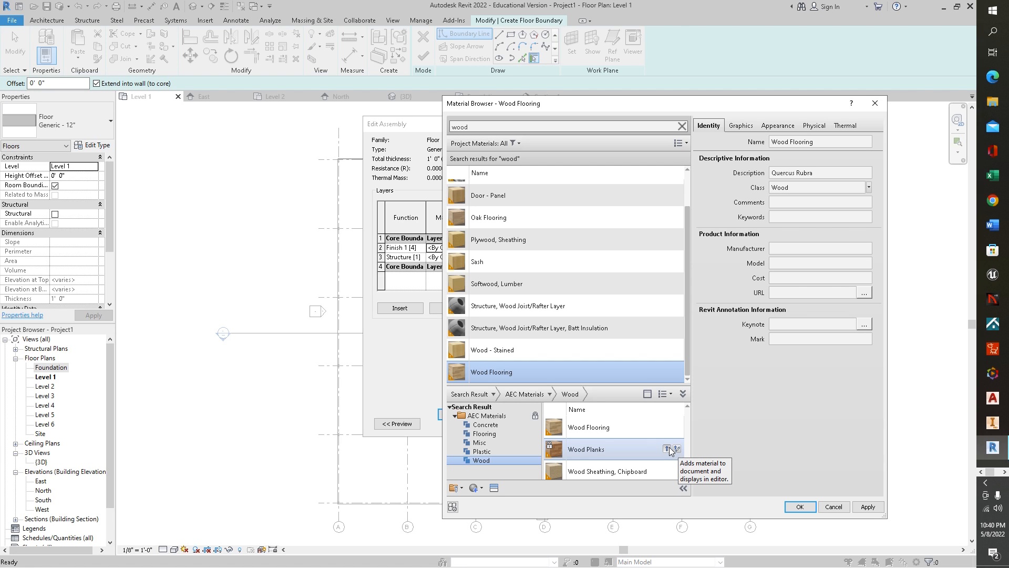
double_click(482, 373)
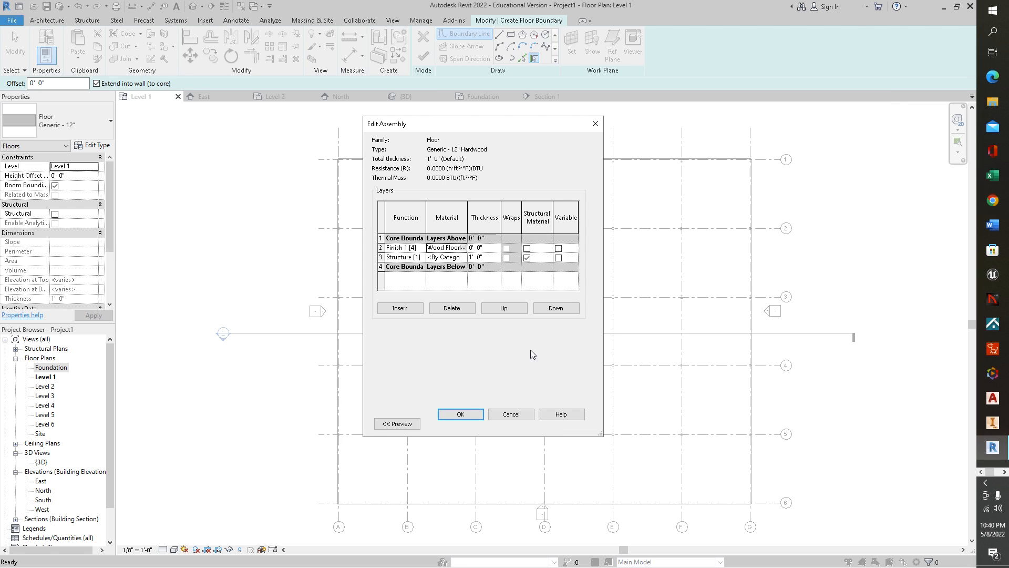
- Set the finish layer's thickness to 1" and the structure layer's to 11", and accept the Generic - 12" Hardwood type
click(479, 248)
double_click(479, 249)
click(473, 257)
double_click(471, 257)
double_click(479, 257)
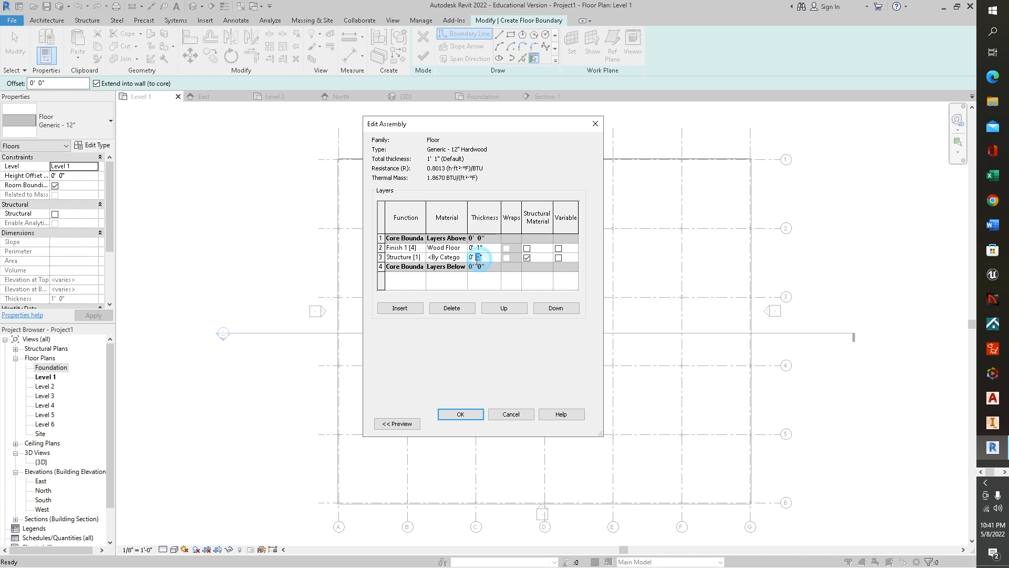
text(11)
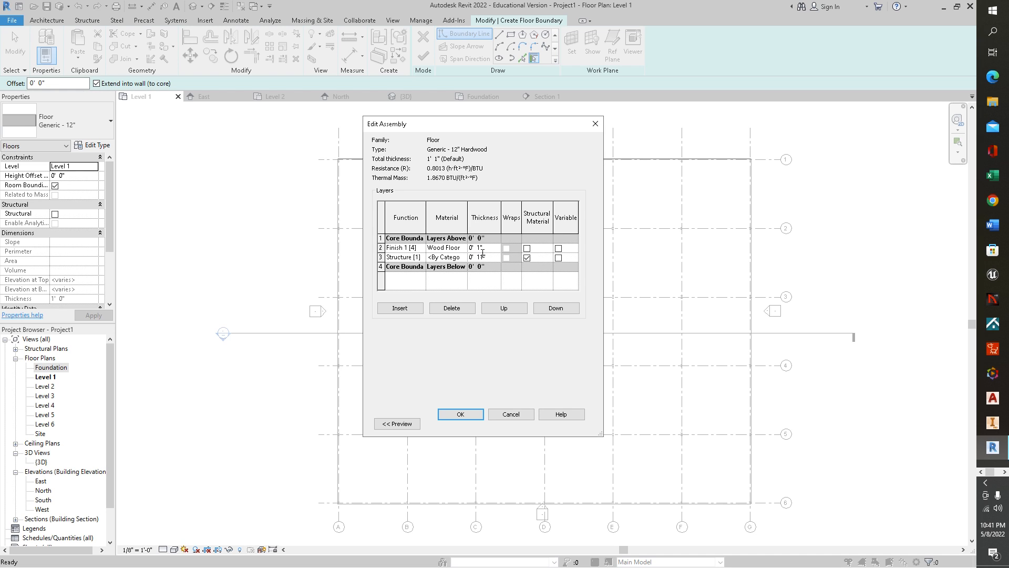
click(470, 415)
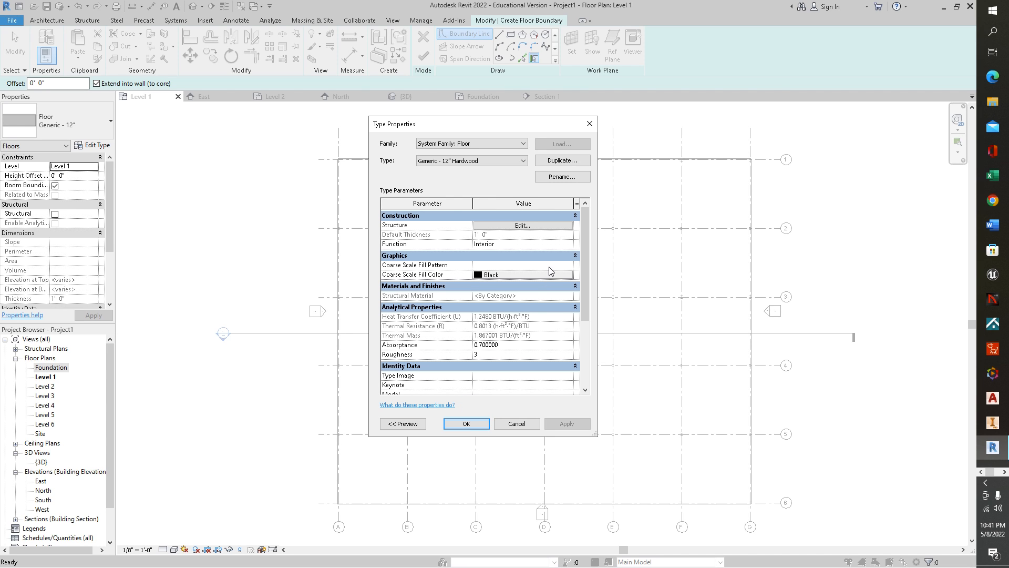
click(466, 423)
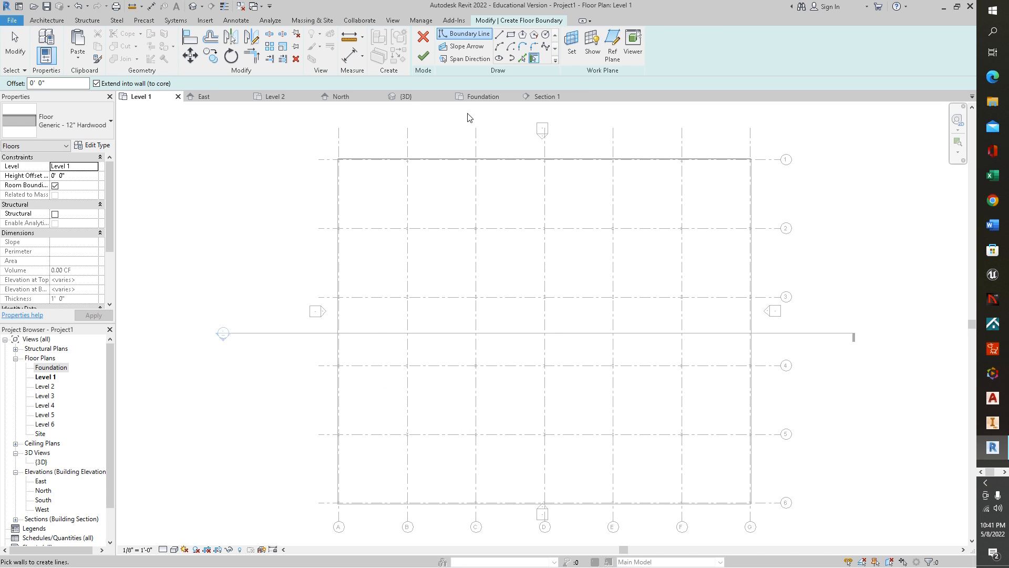
- Sketch a rectangular floor boundary along the exterior walls from grid A-1 to G-6 and finish the floor without saving or attaching walls
click(512, 35)
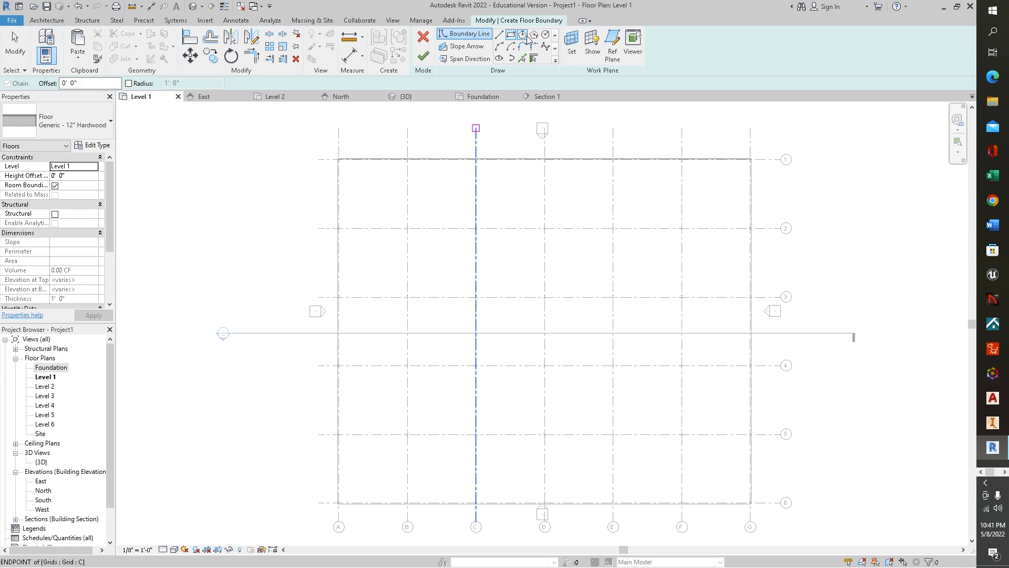
click(337, 159)
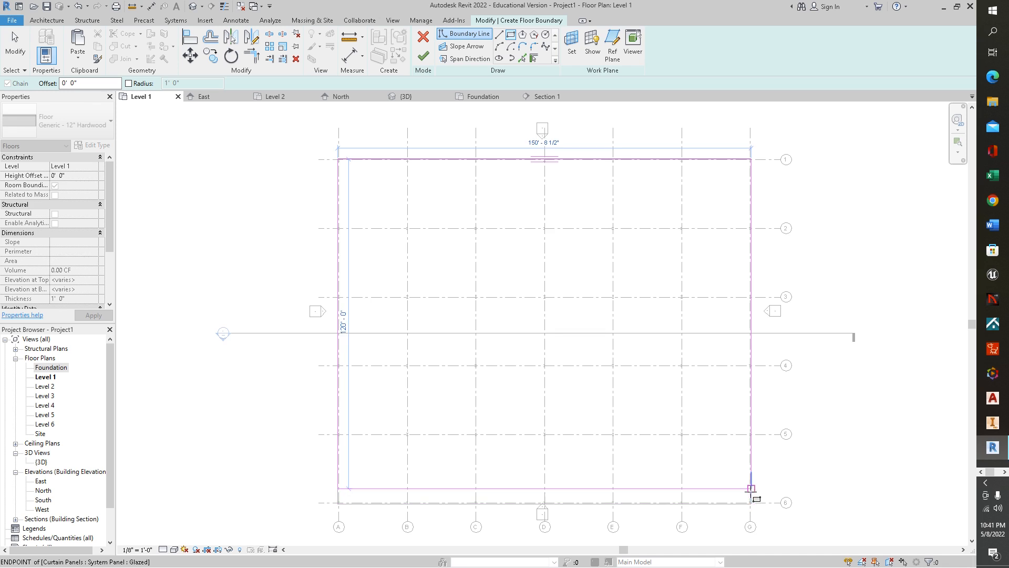
click(757, 504)
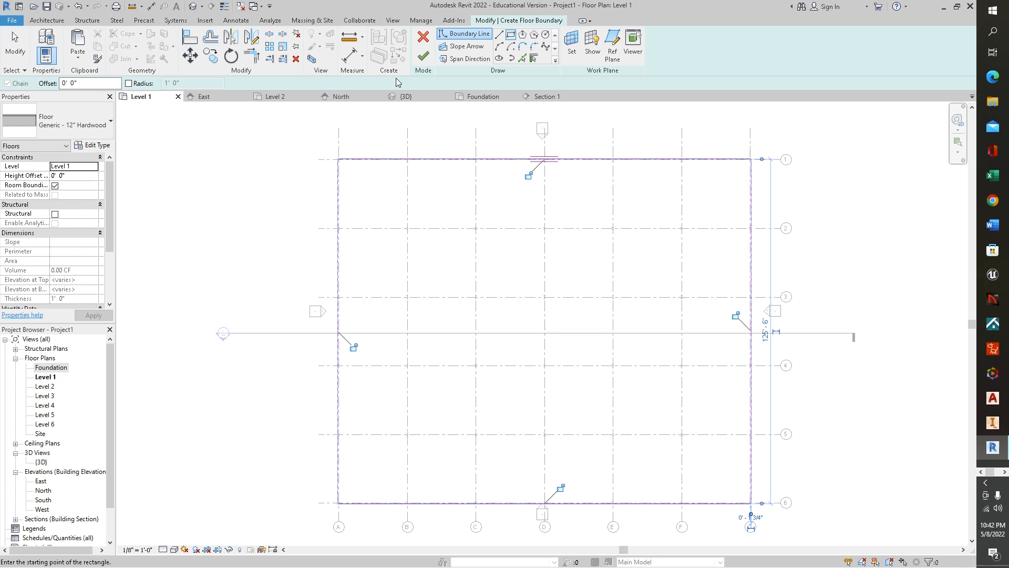
click(423, 57)
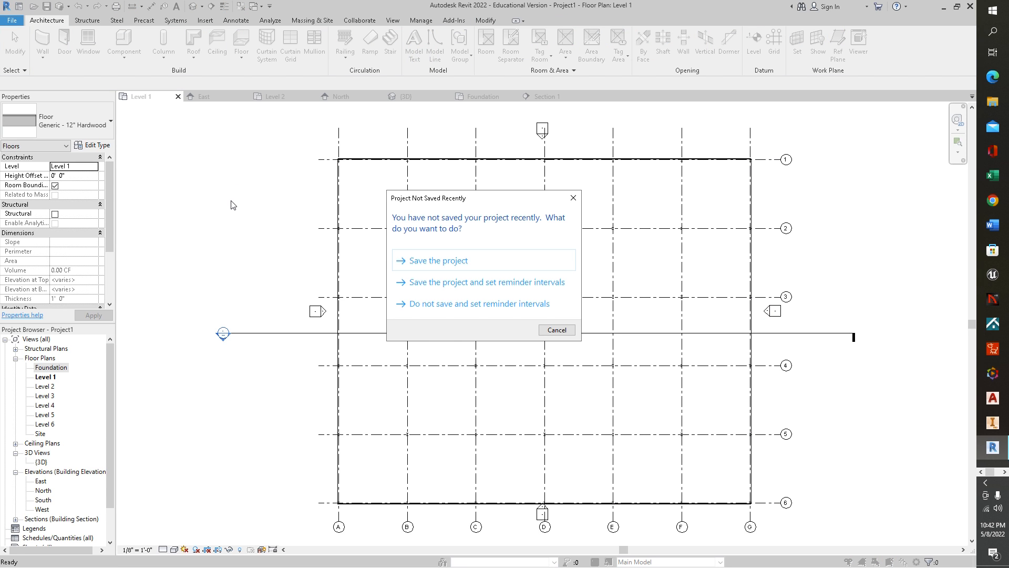
click(573, 198)
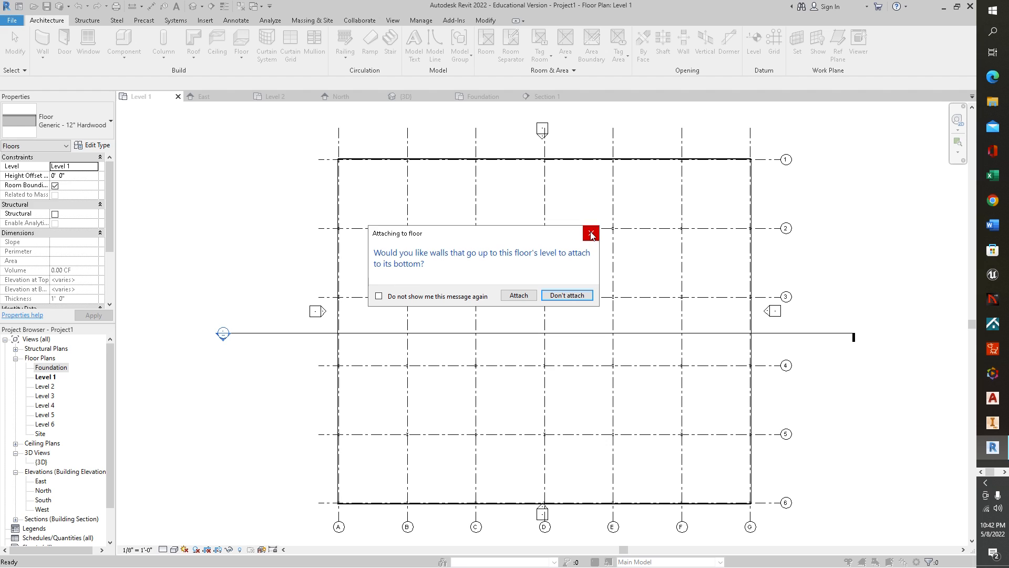
click(576, 296)
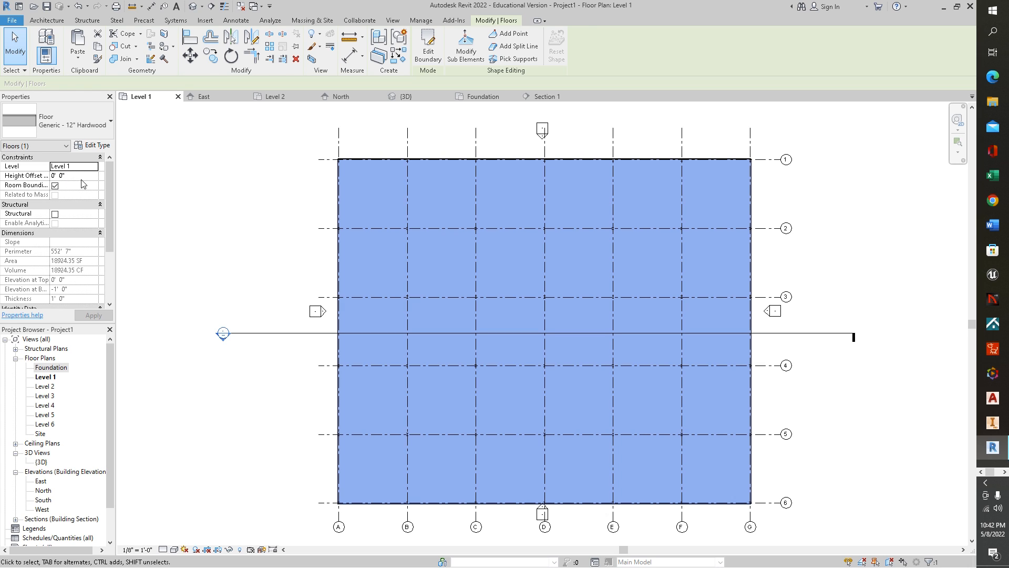
- Set the new floor's height offset from Level 1 to 1' 0" and deselect it
double_click(53, 176)
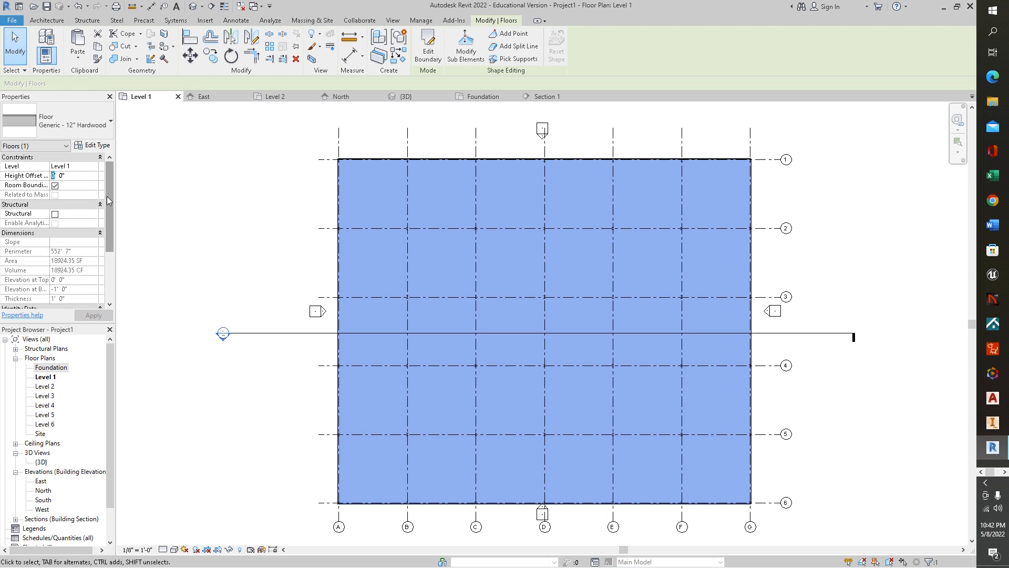
text(1)
click(93, 315)
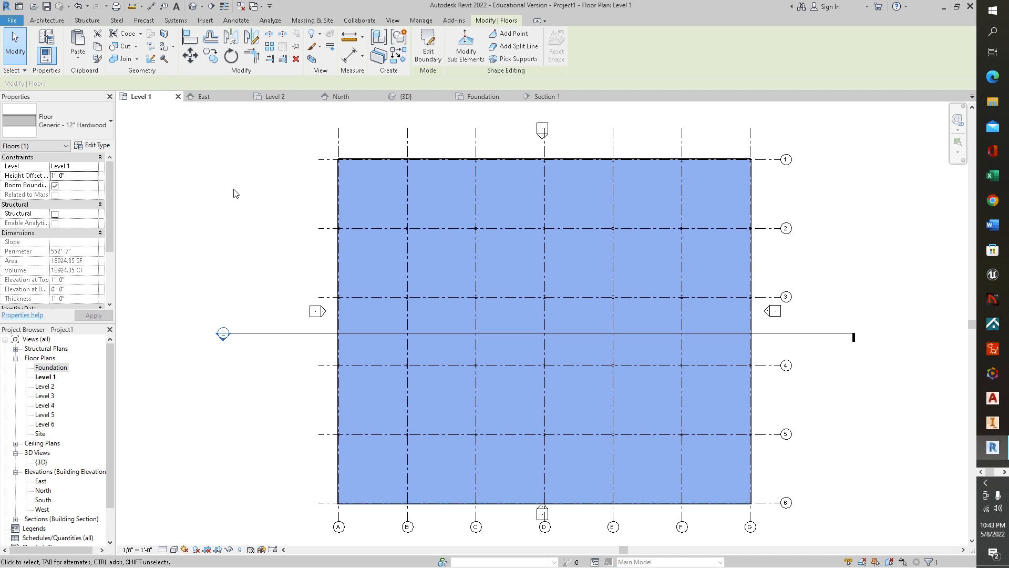
click(219, 193)
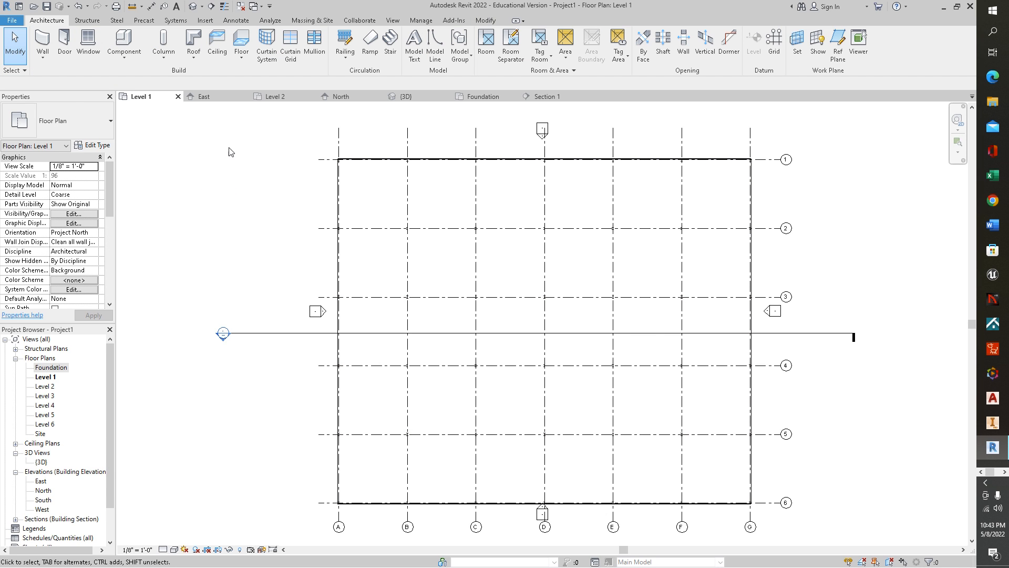
- Examine the hardwood floor's position on Level 1 relative to the foundation wall and curtain walls in the 3D view
click(411, 96)
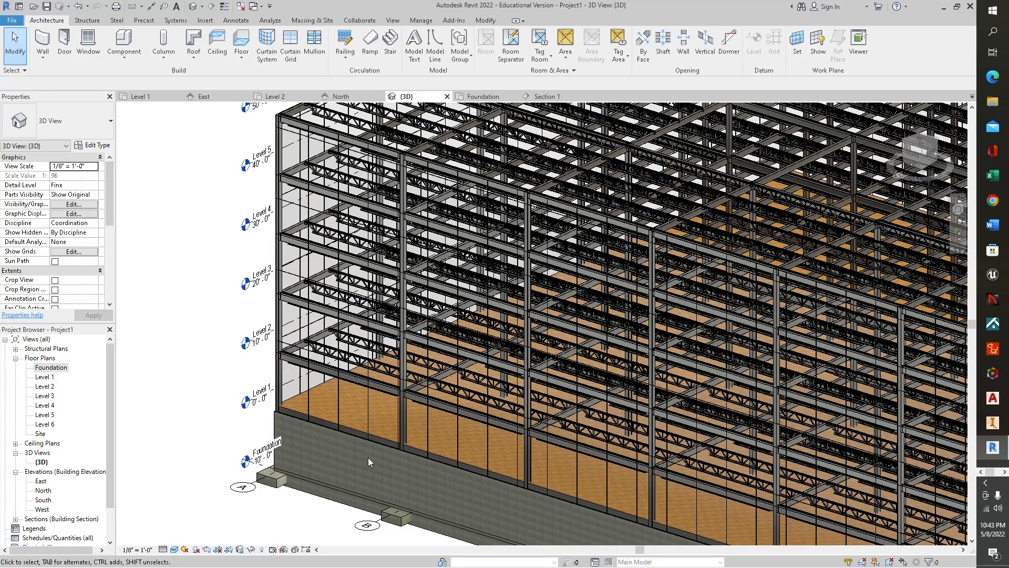
shift+middle_drag(511, 481, 553, 411)
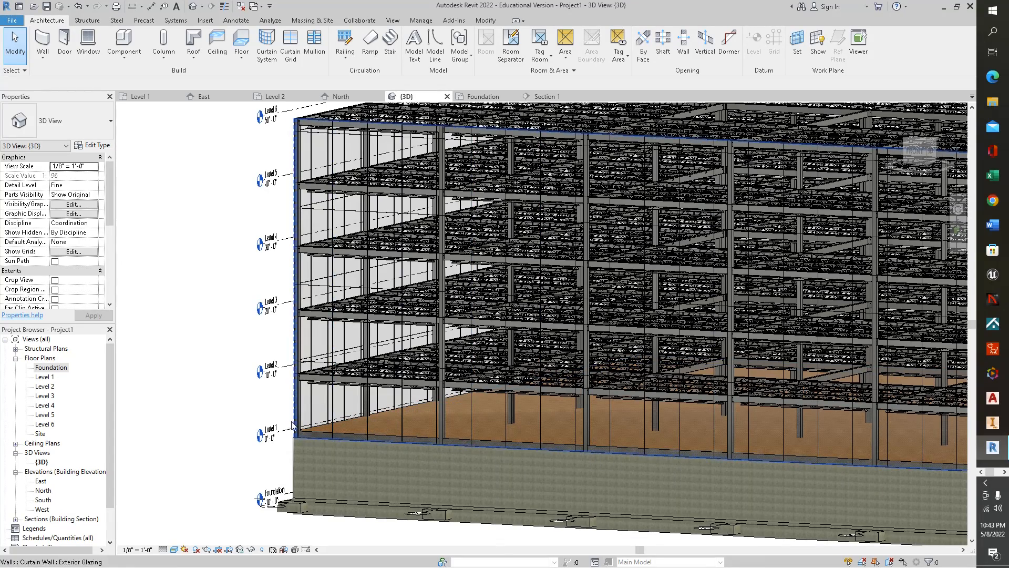
scroll(409, 383, up, 5)
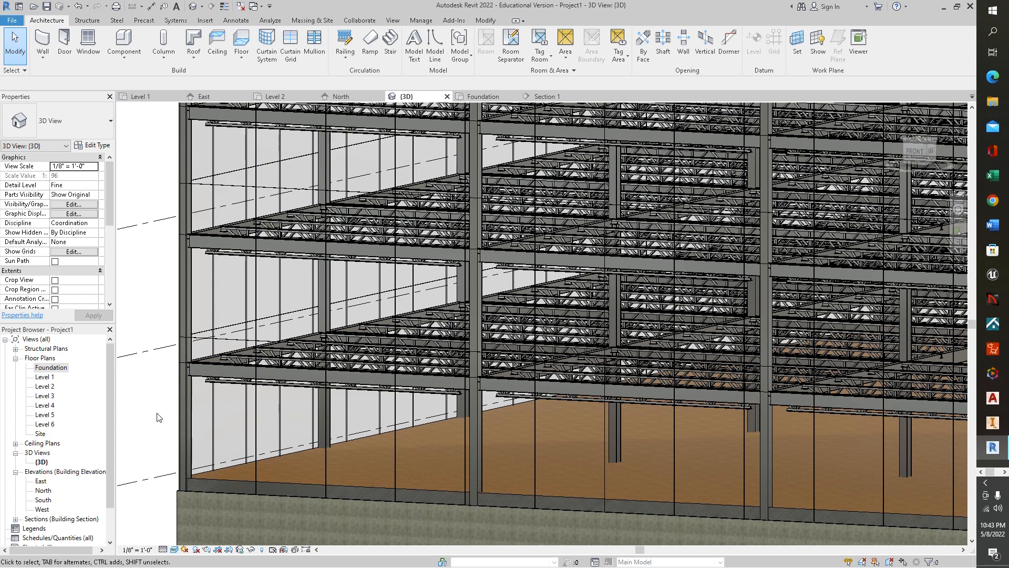
shift+middle_drag(165, 407, 134, 432)
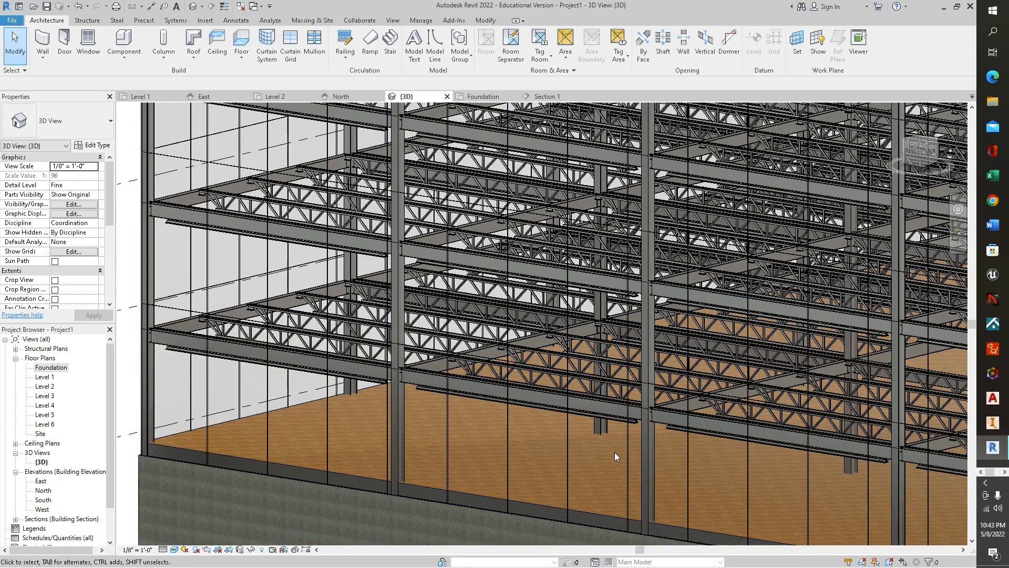
scroll(614, 452, down, 5)
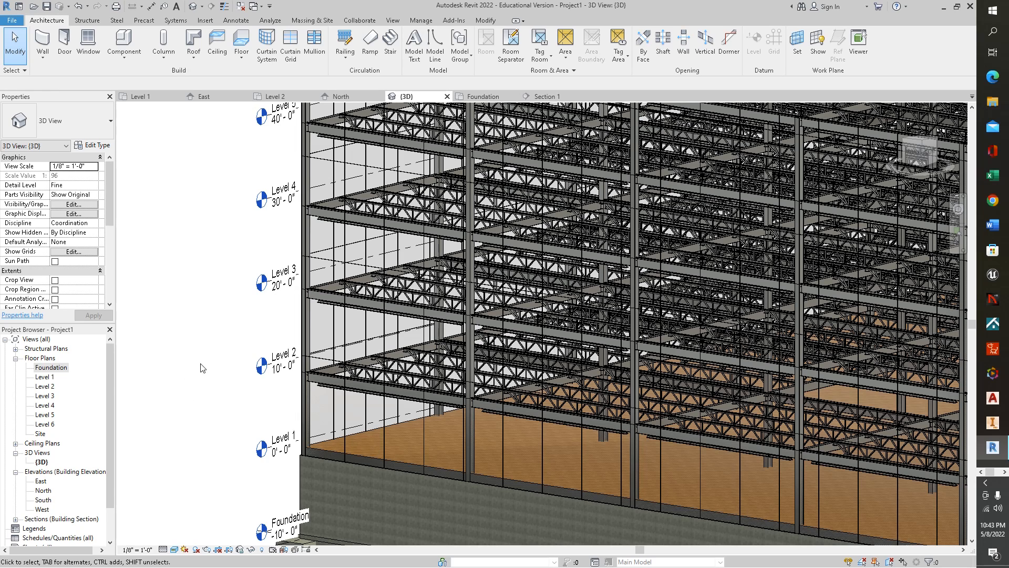
middle_drag(206, 365, 194, 345)
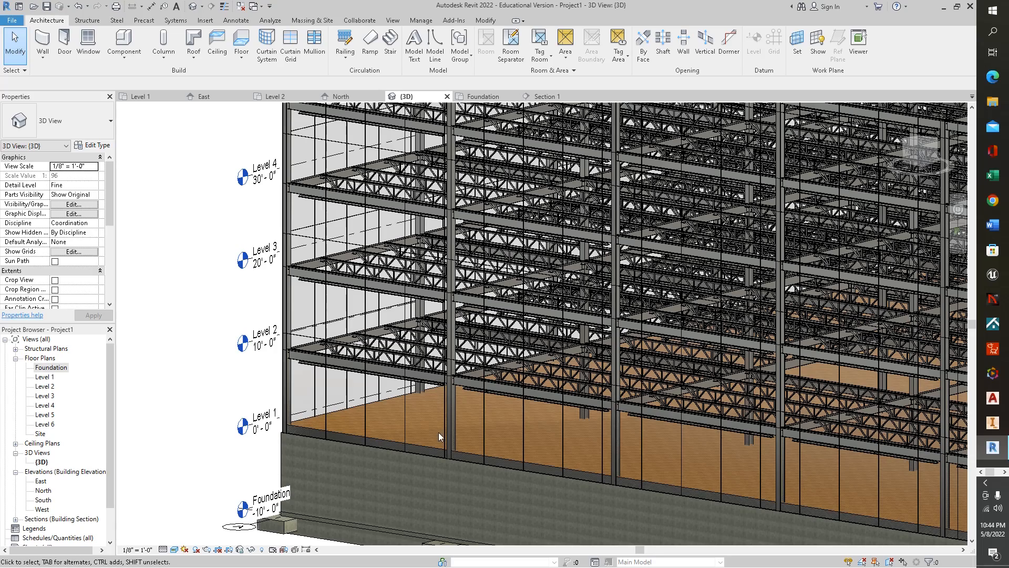
scroll(438, 434, down, 4)
scroll(631, 440, up, 2)
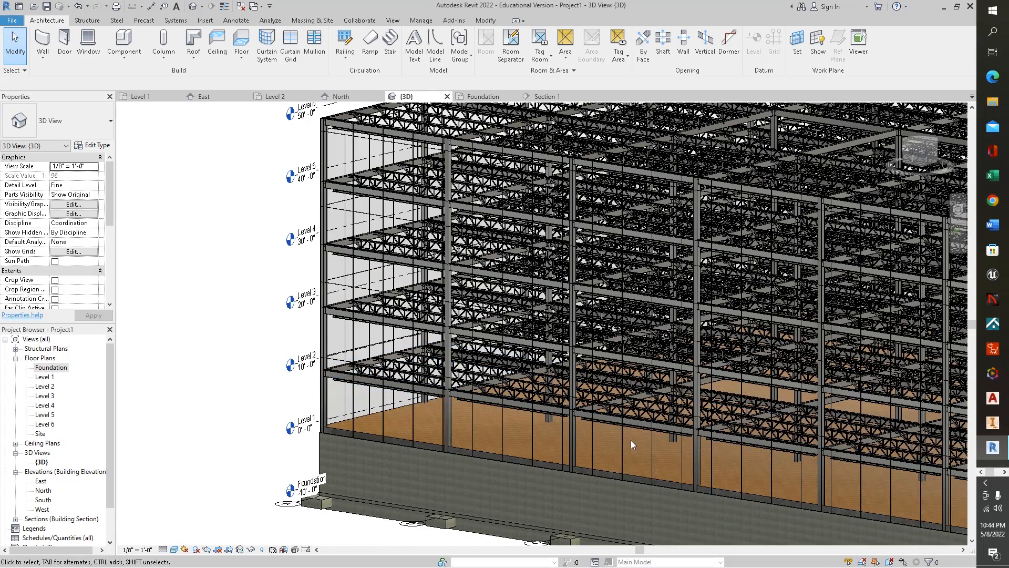
- In the East elevation, select everything crossing the Level 1 zone and filter the selection down to the floor only
shift+middle_drag(639, 446, 734, 464)
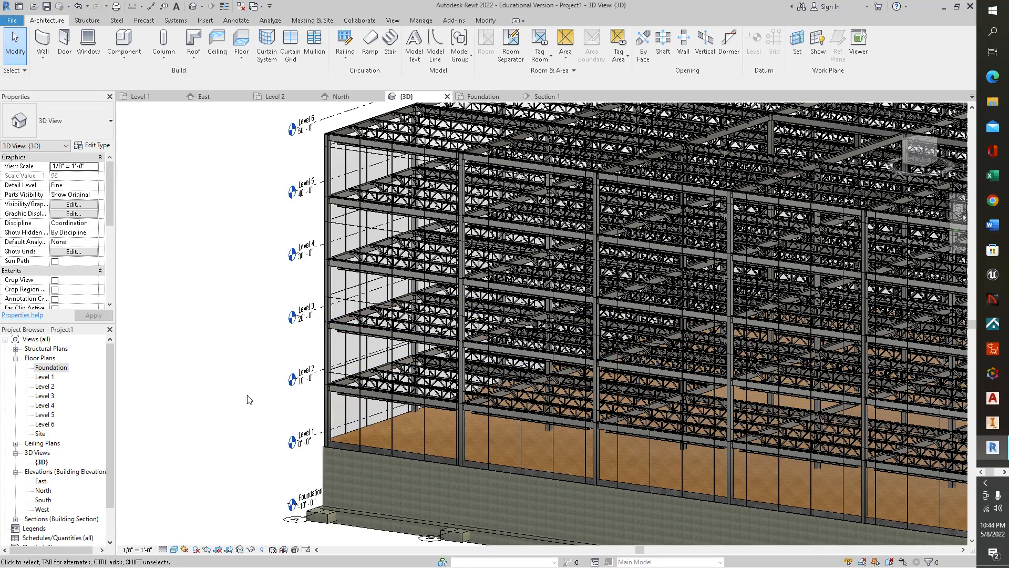
middle_drag(275, 405, 175, 301)
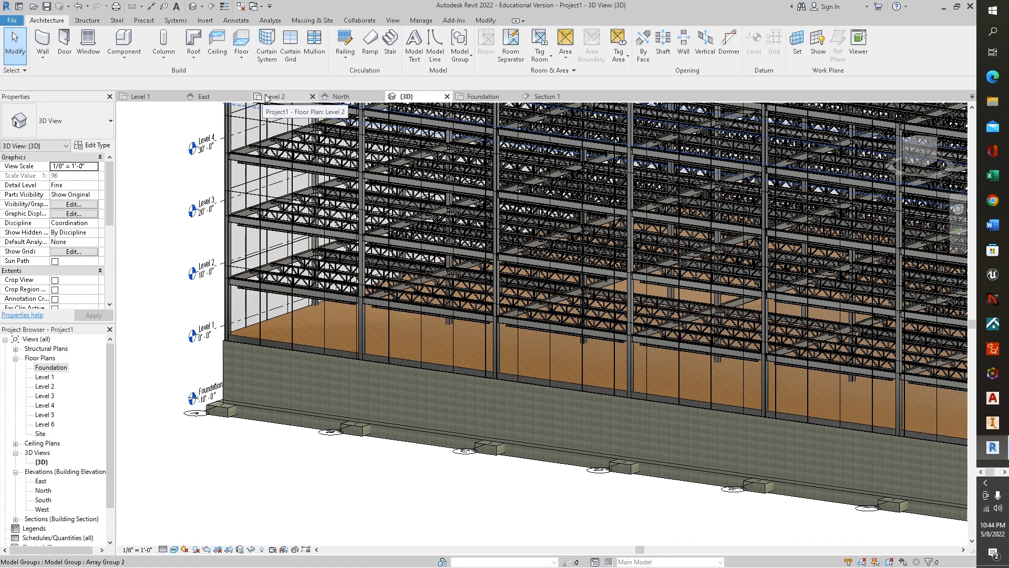
click(203, 96)
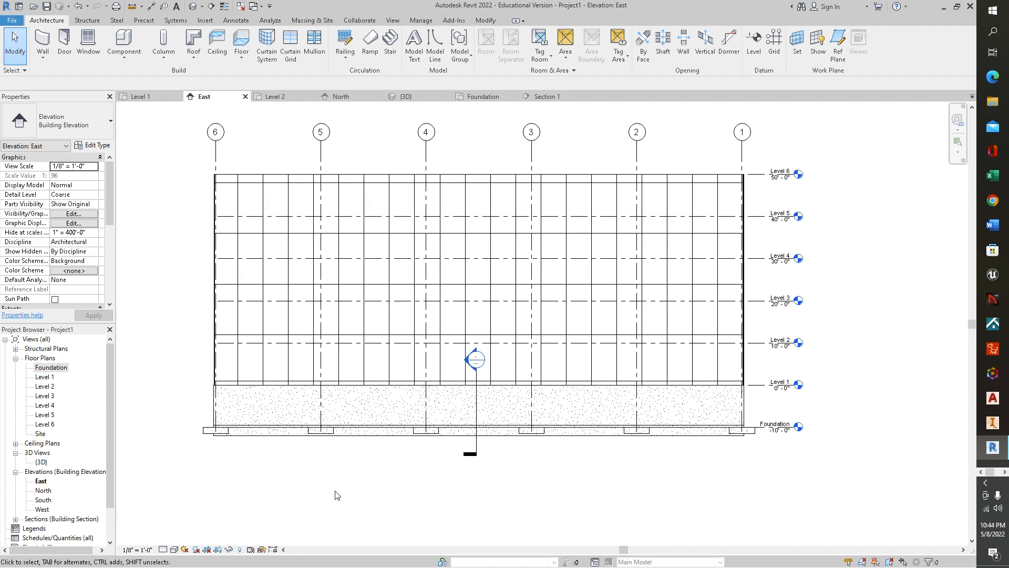
drag(753, 365, 150, 415)
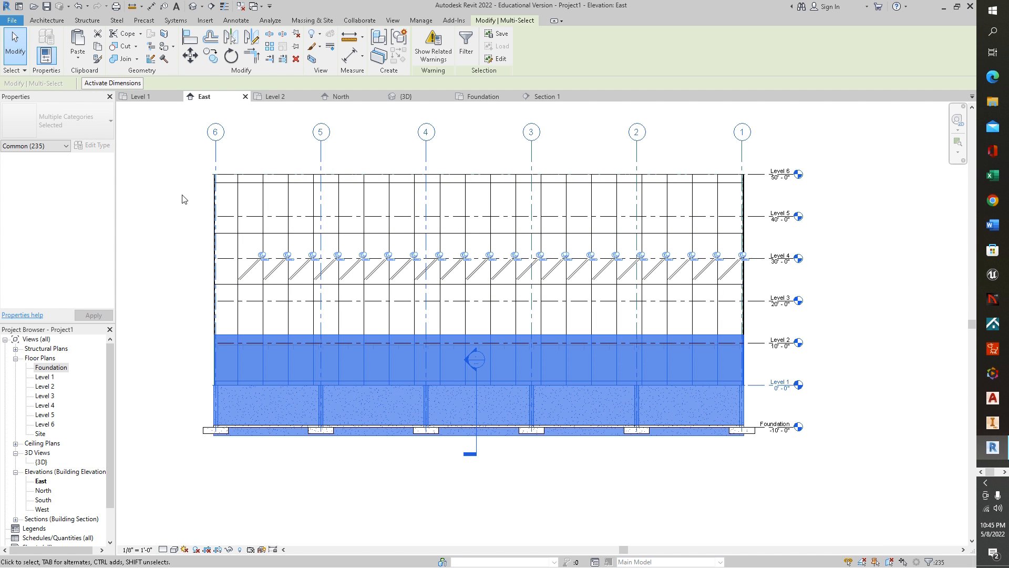
click(466, 42)
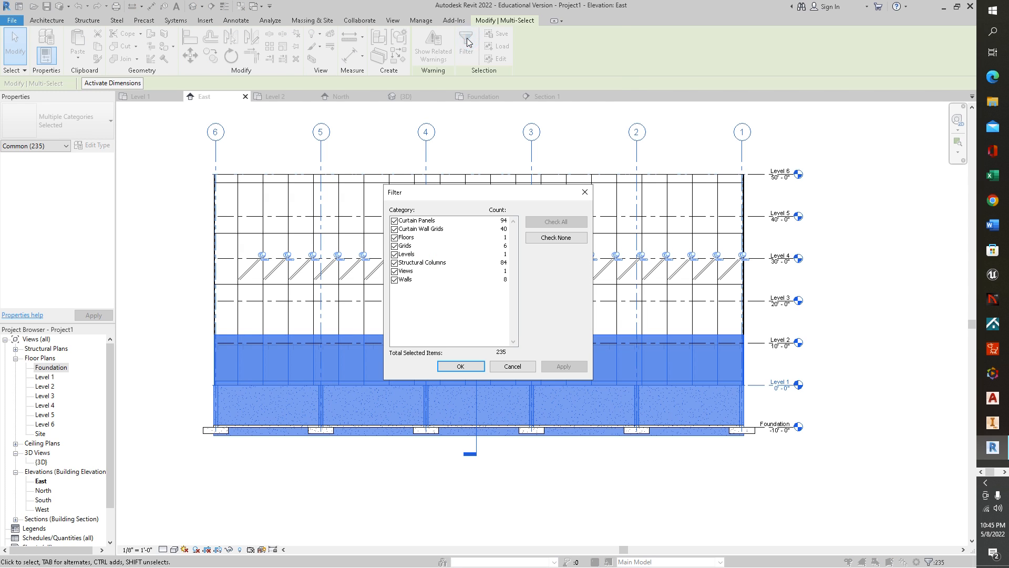
click(394, 279)
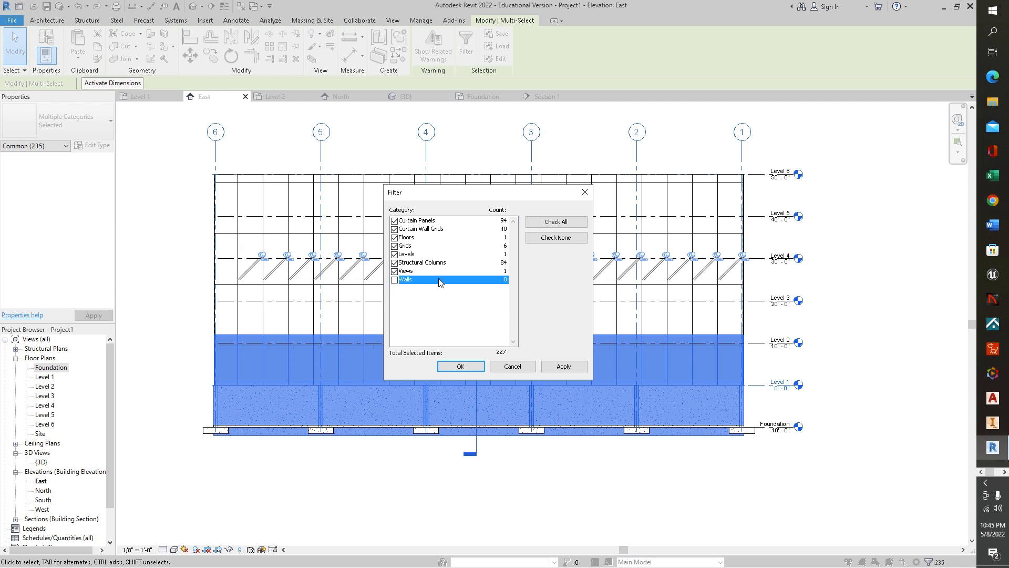
click(395, 272)
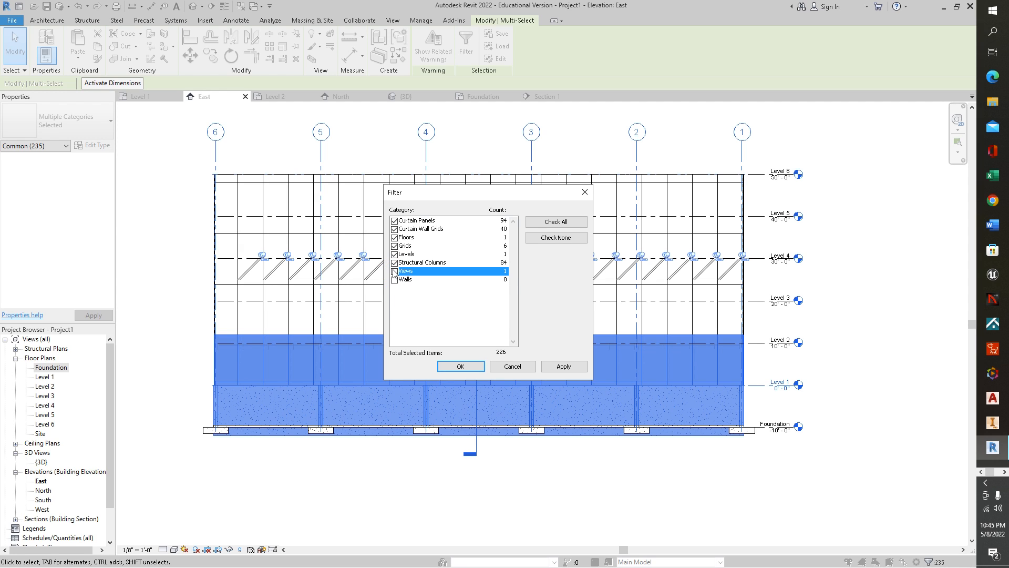
click(395, 263)
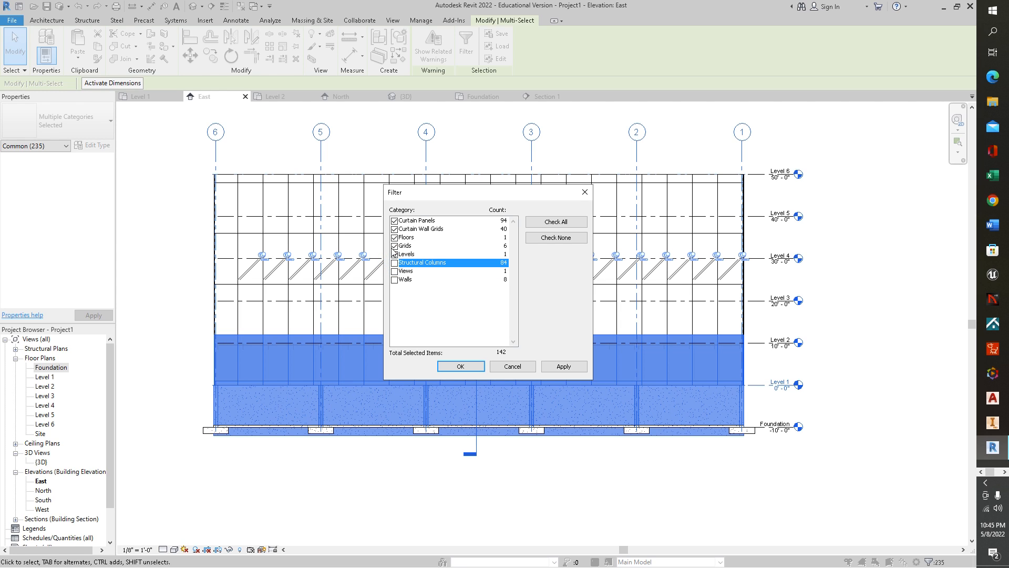
click(395, 254)
click(395, 246)
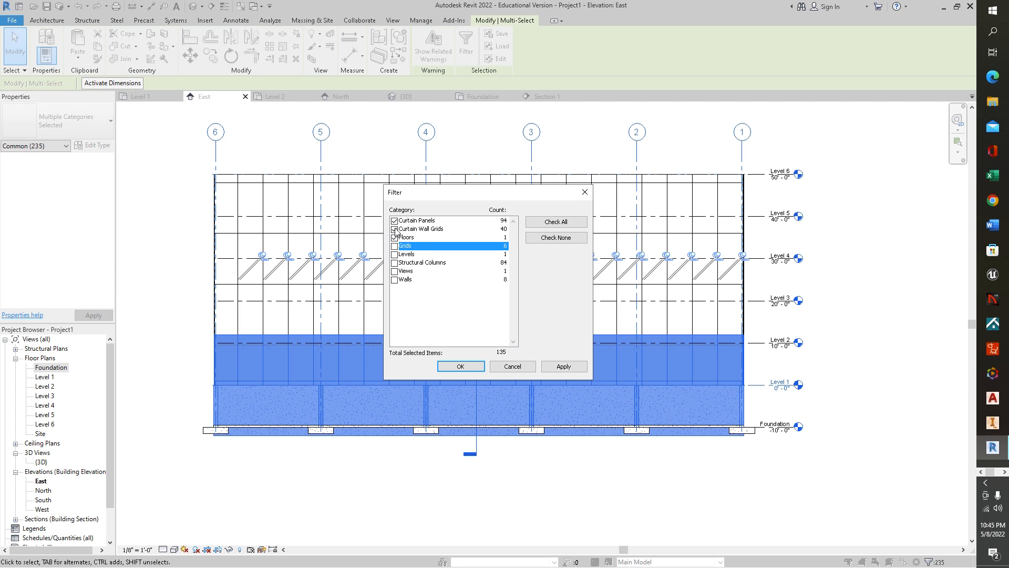
click(394, 229)
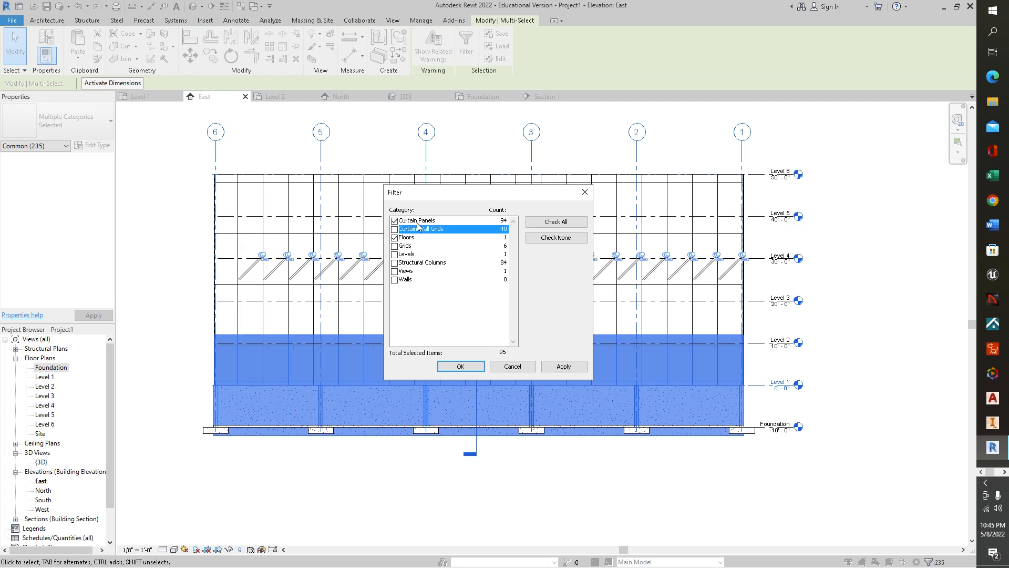
click(395, 221)
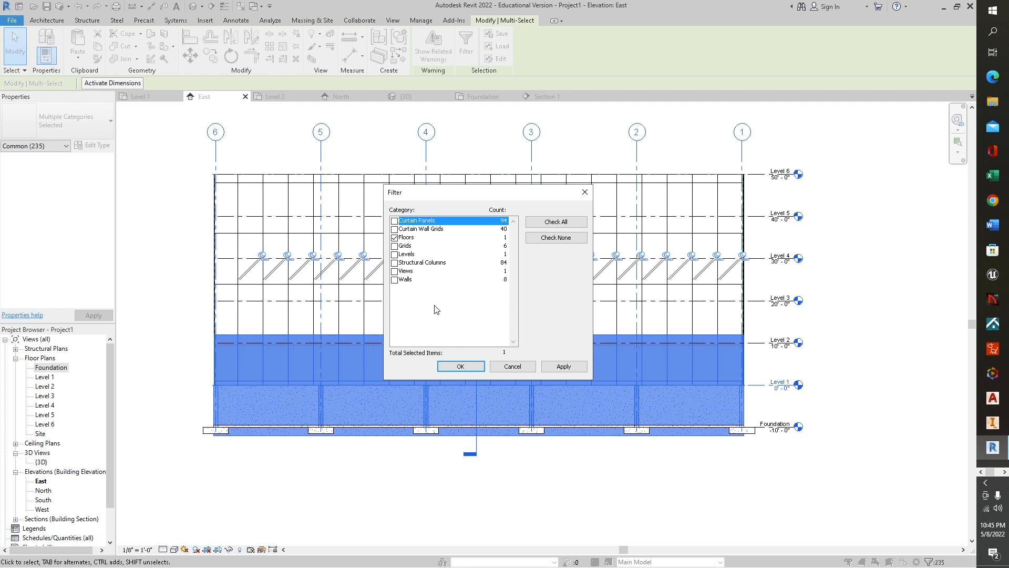
click(472, 369)
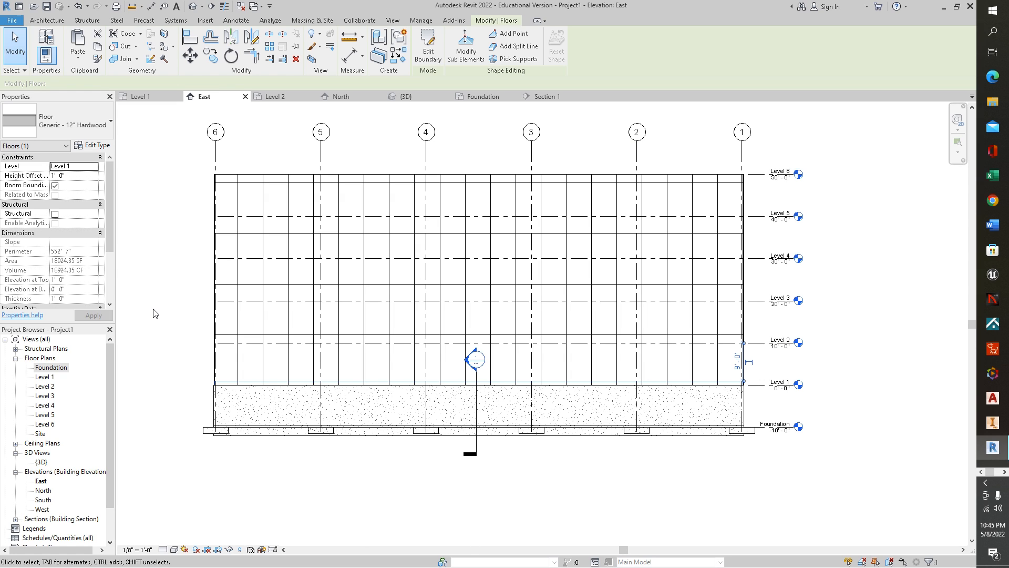
- Copy the selected hardwood floor and paste it aligned to Levels 2, 3, 4 and 5
click(98, 49)
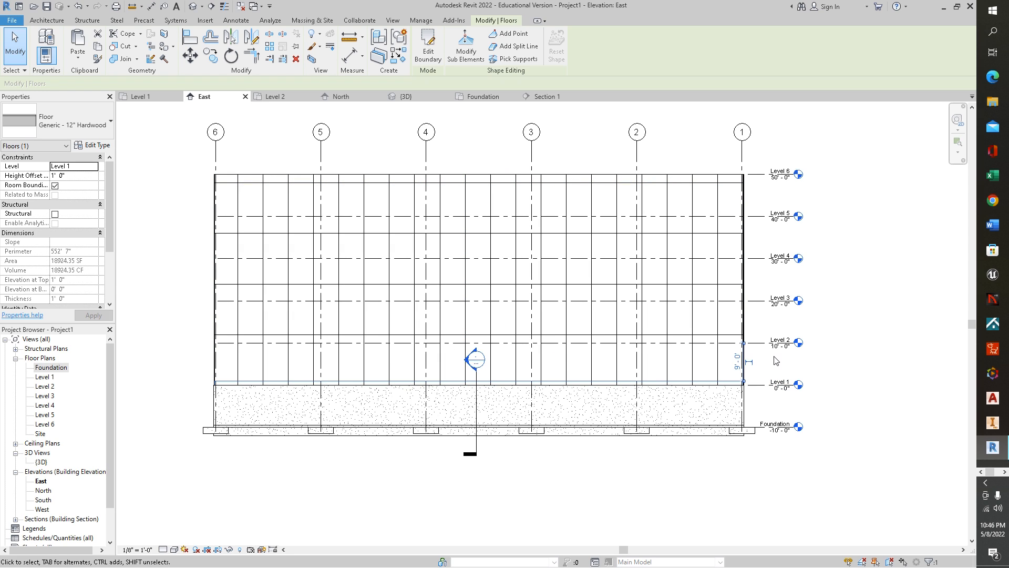
click(77, 56)
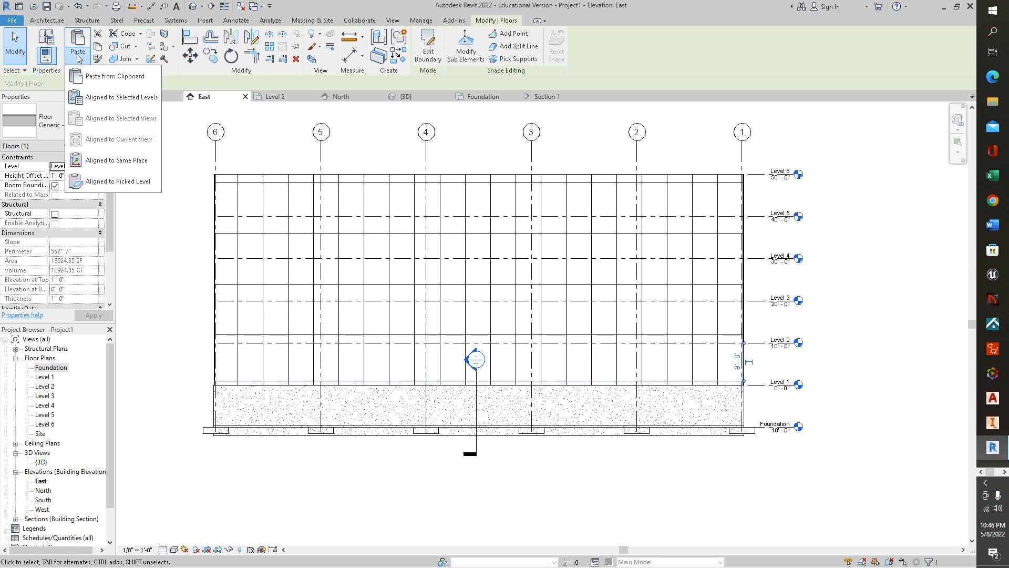
click(128, 104)
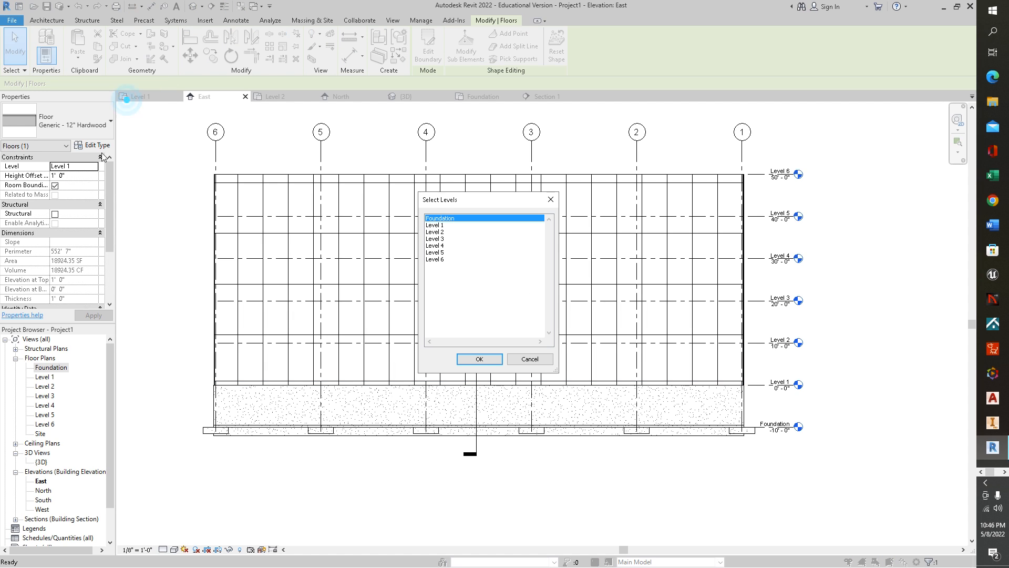
click(437, 232)
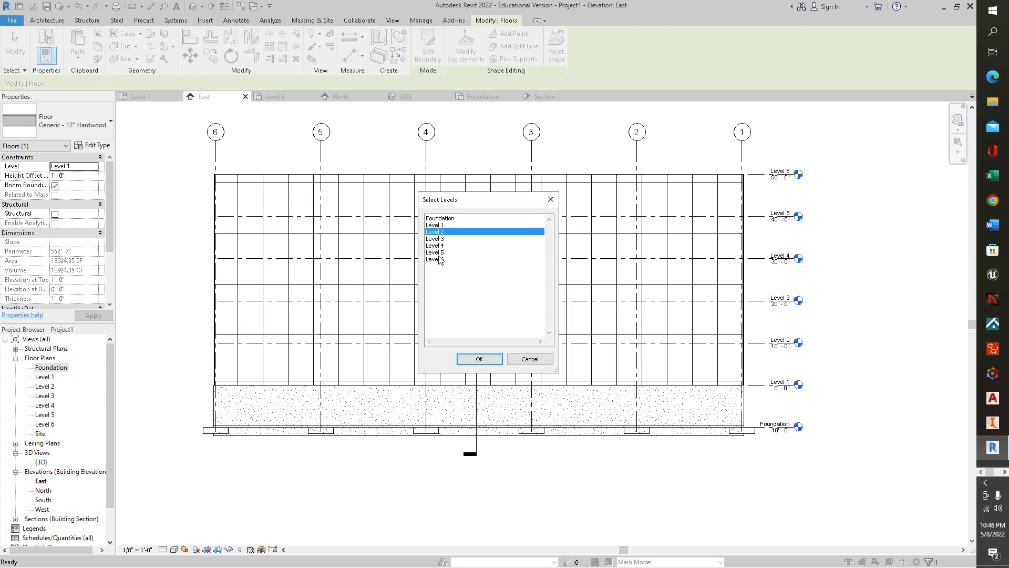
shift+click(438, 253)
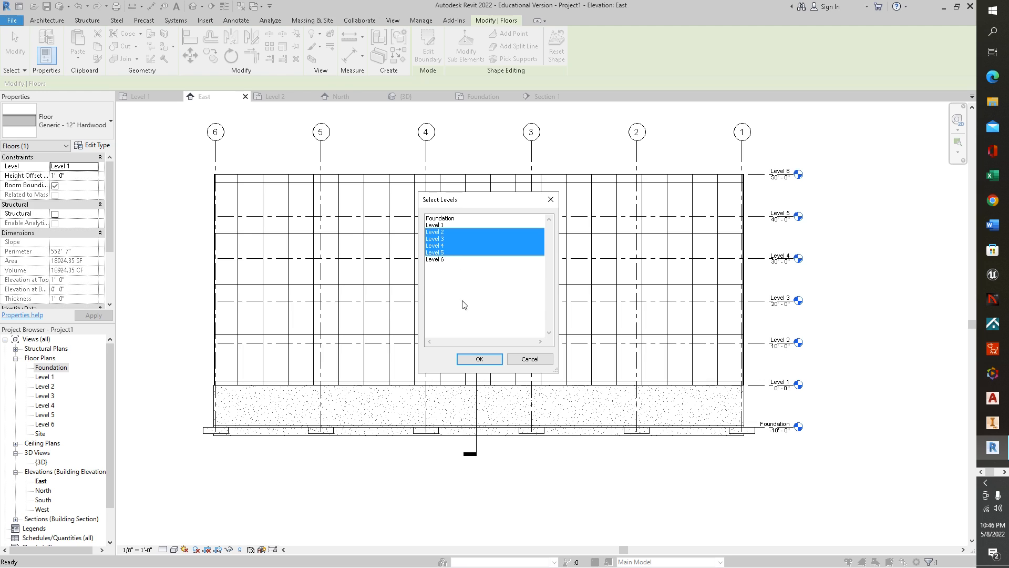
click(480, 360)
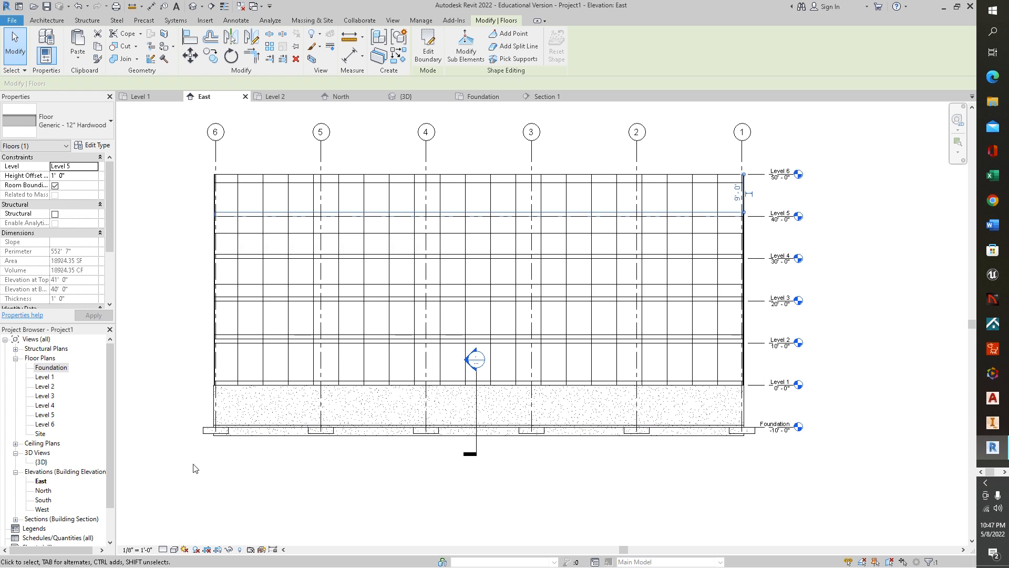
- Switch the East elevation to a realistic visual style with material textures and inspect the floors on each level
click(174, 550)
click(183, 541)
scroll(182, 357, up, 3)
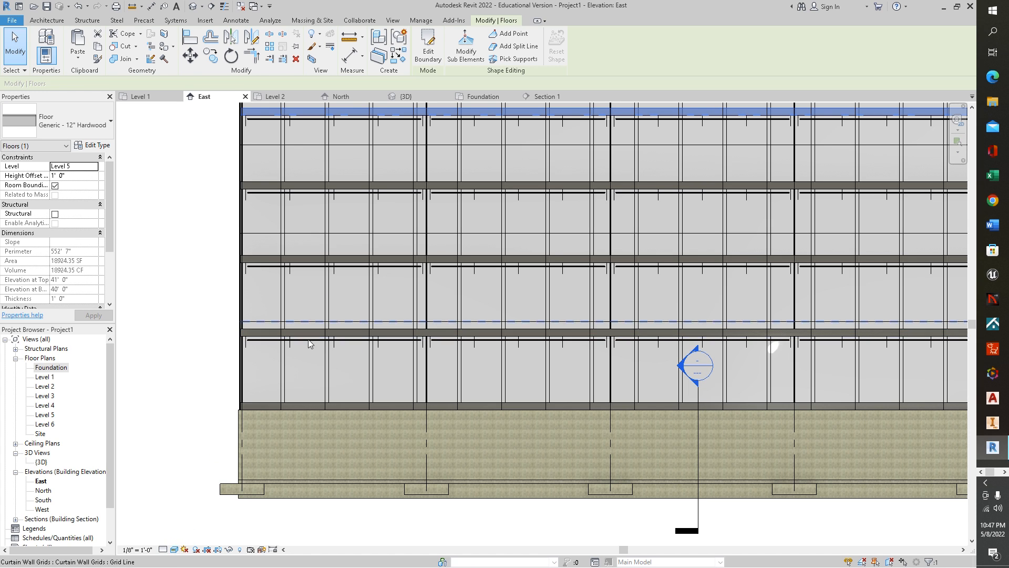
scroll(374, 245, up, 1)
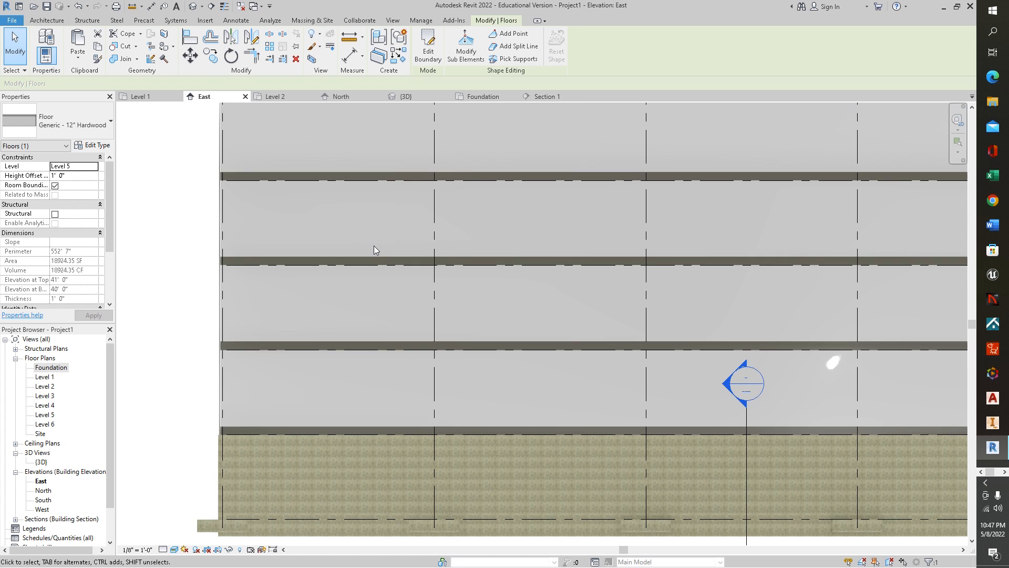
scroll(357, 257, down, 2)
middle_drag(255, 237, 247, 372)
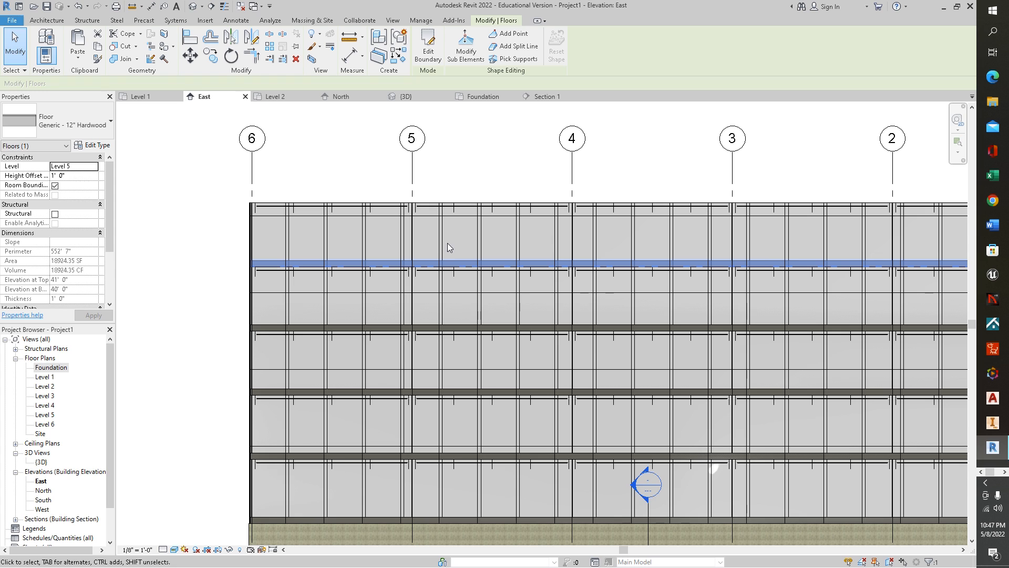
scroll(236, 310, down, 1)
scroll(239, 314, down, 1)
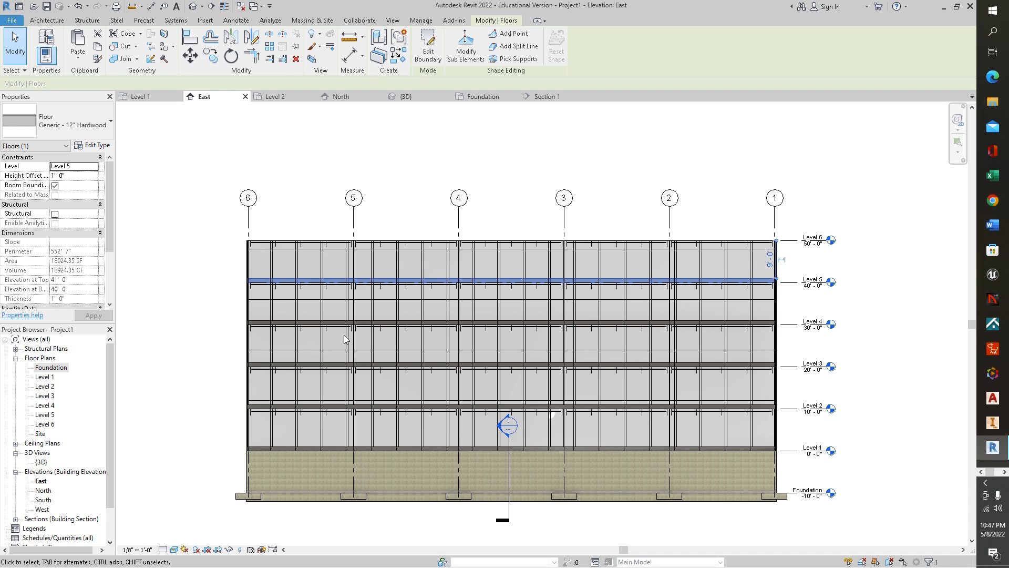
- Deselect the Level 5 floor in the 3D view and examine the copied hardwood floors throughout the building
click(402, 97)
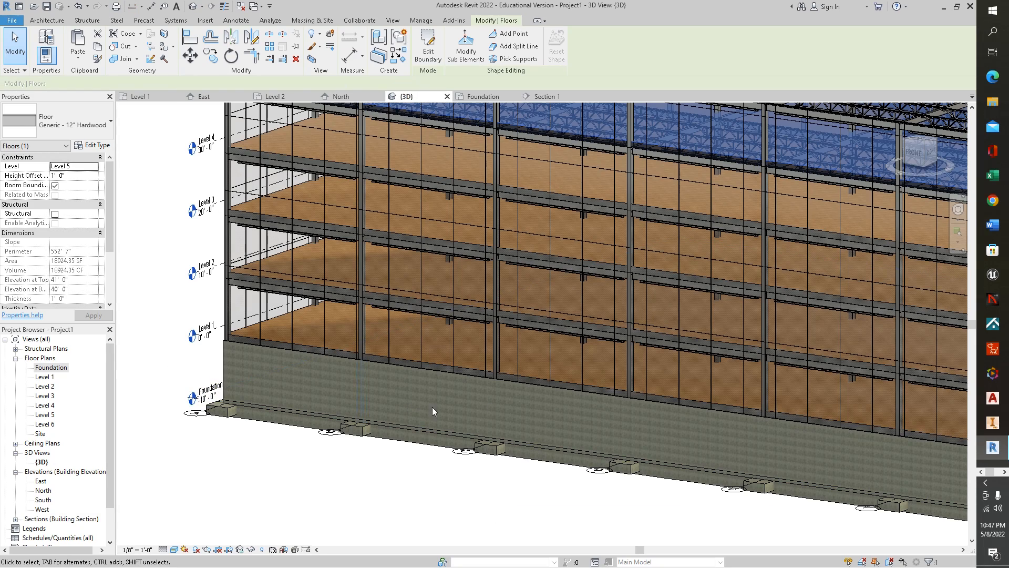
scroll(487, 385, up, 2)
scroll(487, 385, down, 3)
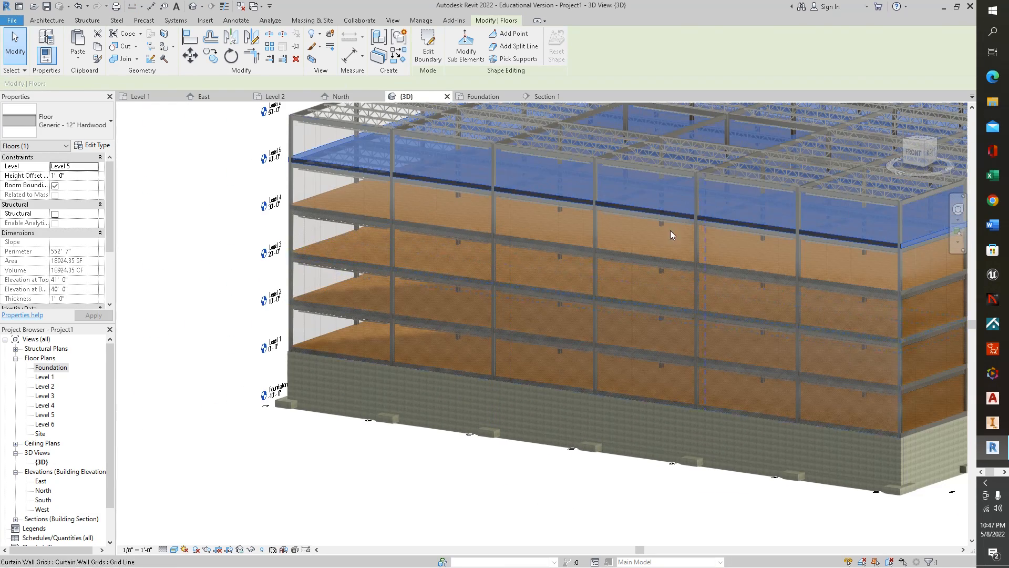
click(224, 178)
middle_drag(192, 159, 170, 257)
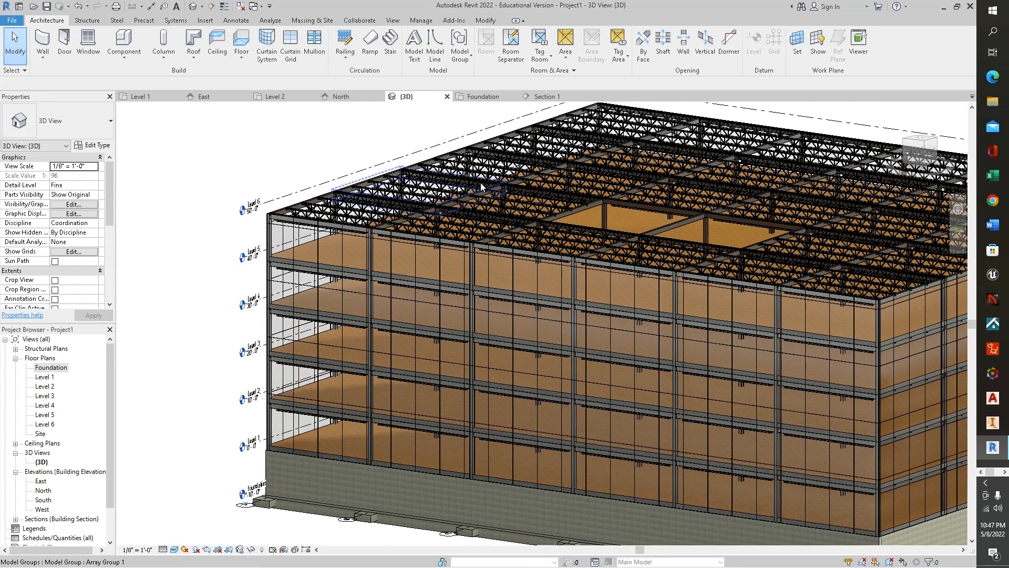